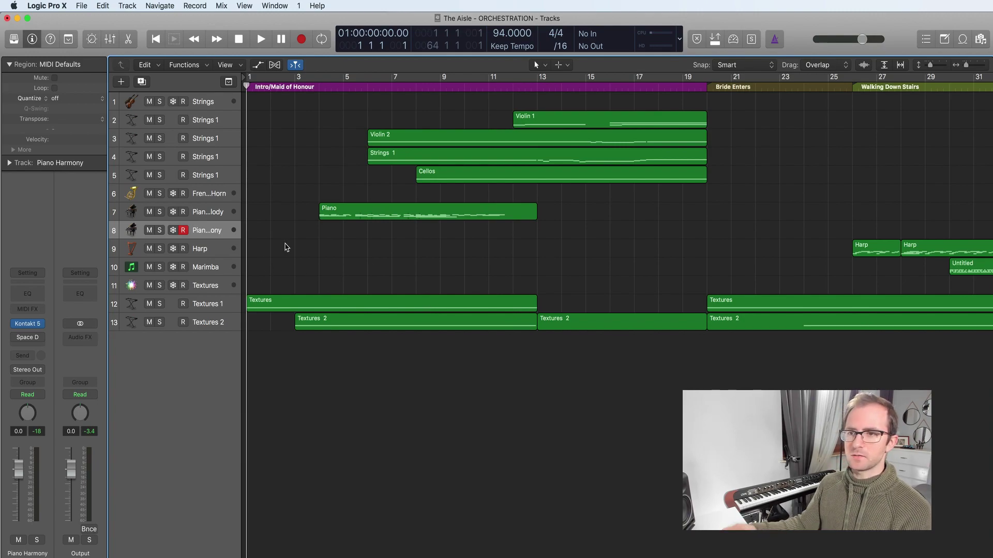
Play the arrangement with Textures briefly soloed, then select the Textures track to show its channel strip.
key(space)
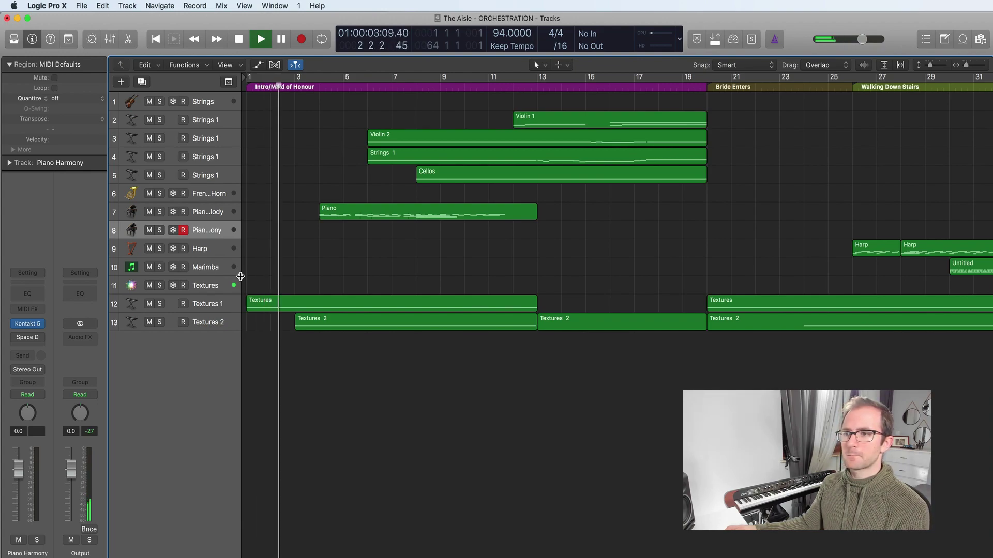
click(159, 285)
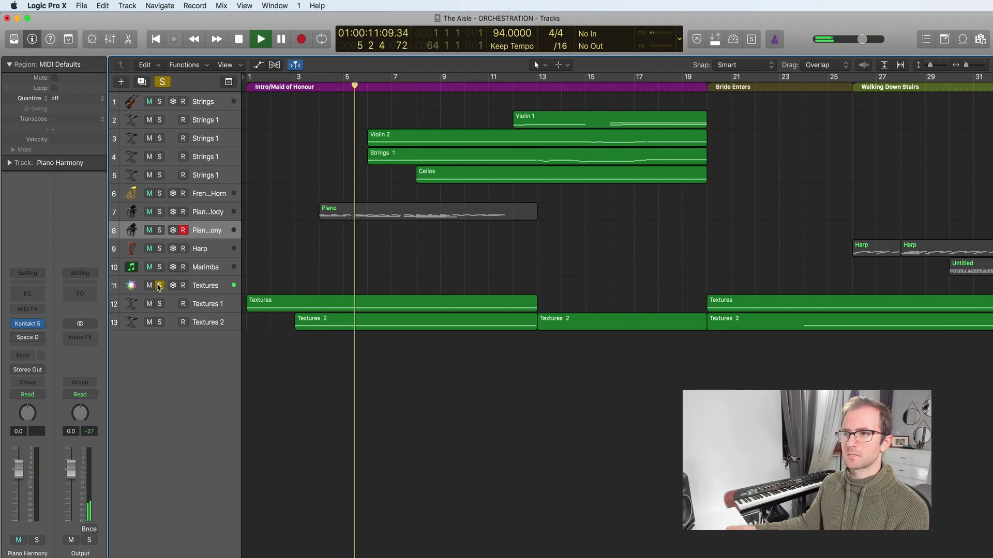
click(159, 285)
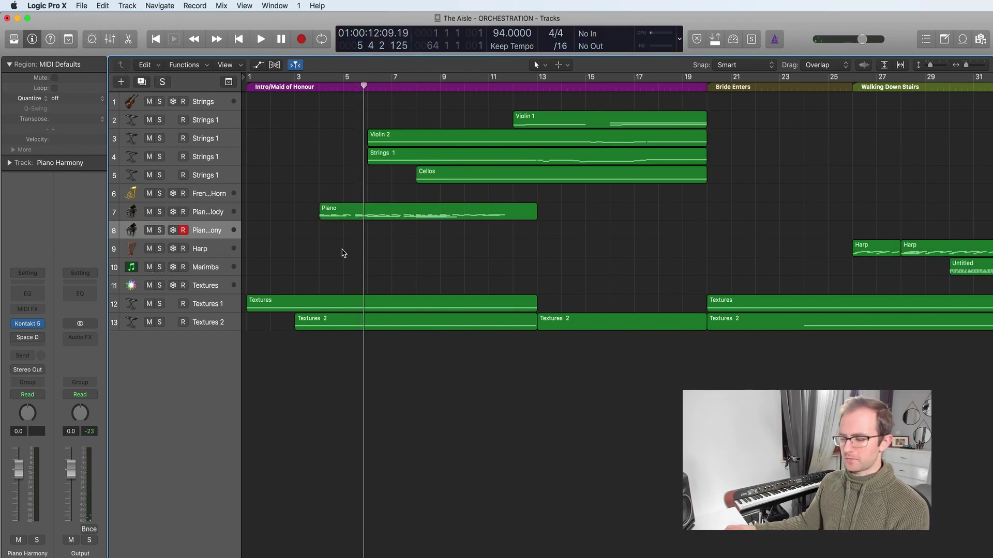
click(209, 285)
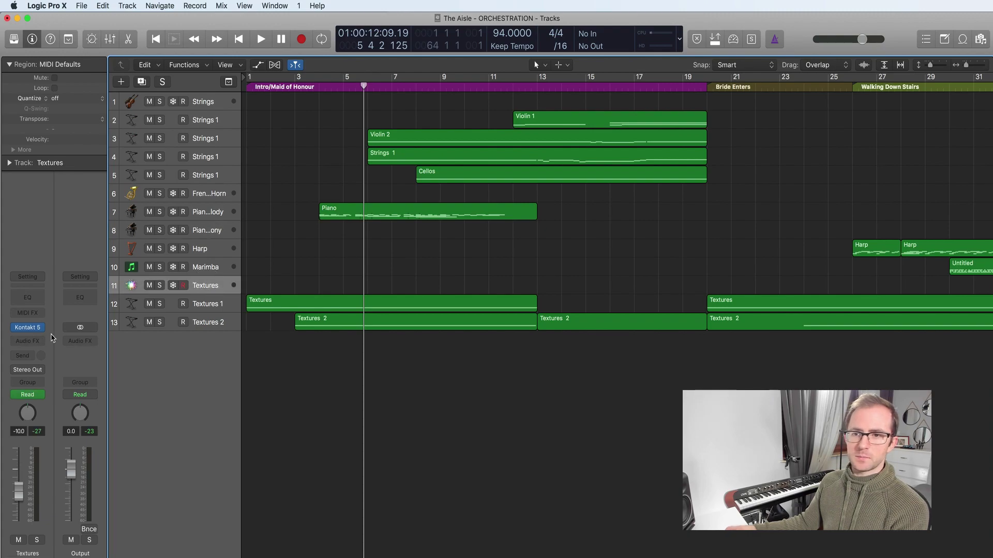
click(29, 329)
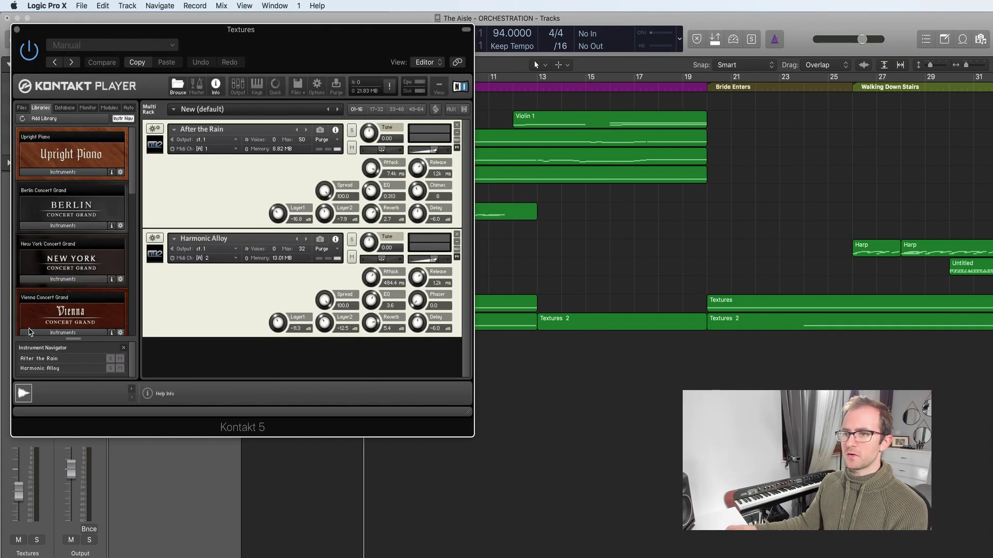
scroll(94, 281, down, 20)
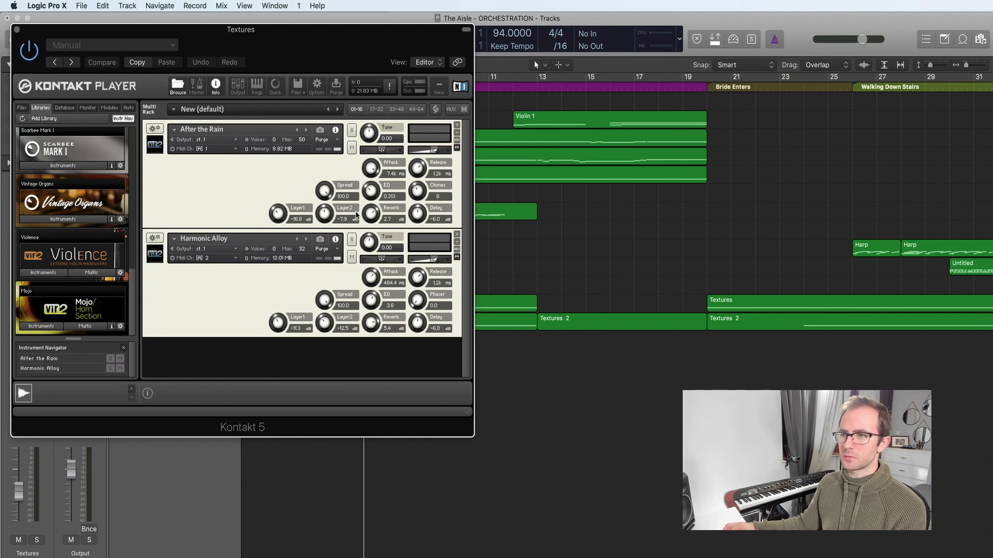
click(17, 31)
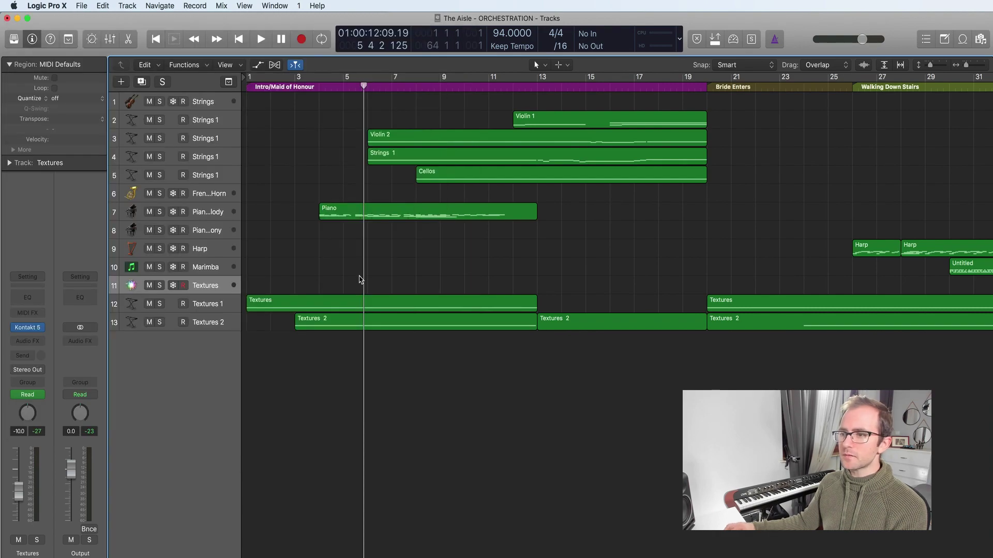
scroll(481, 318, right, 3)
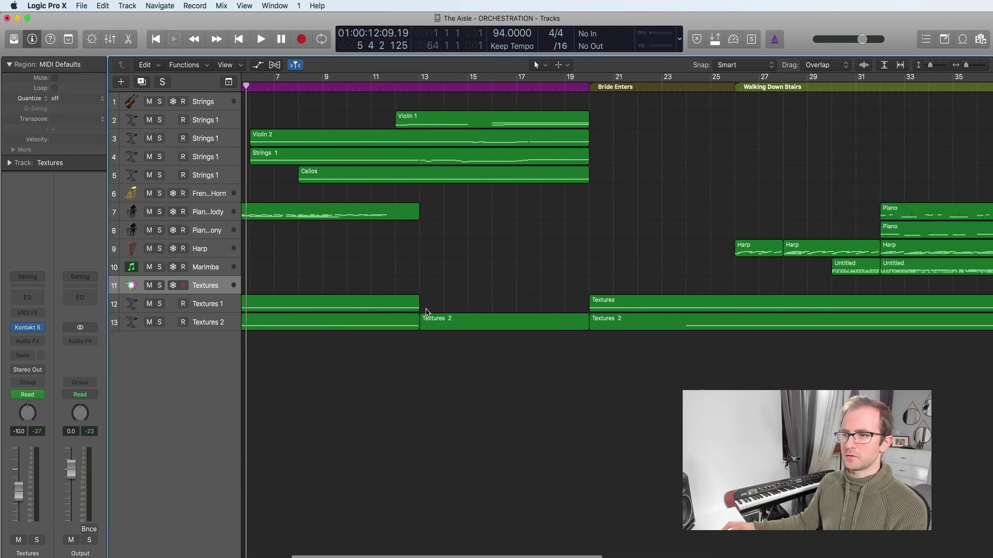
scroll(554, 317, right, 15)
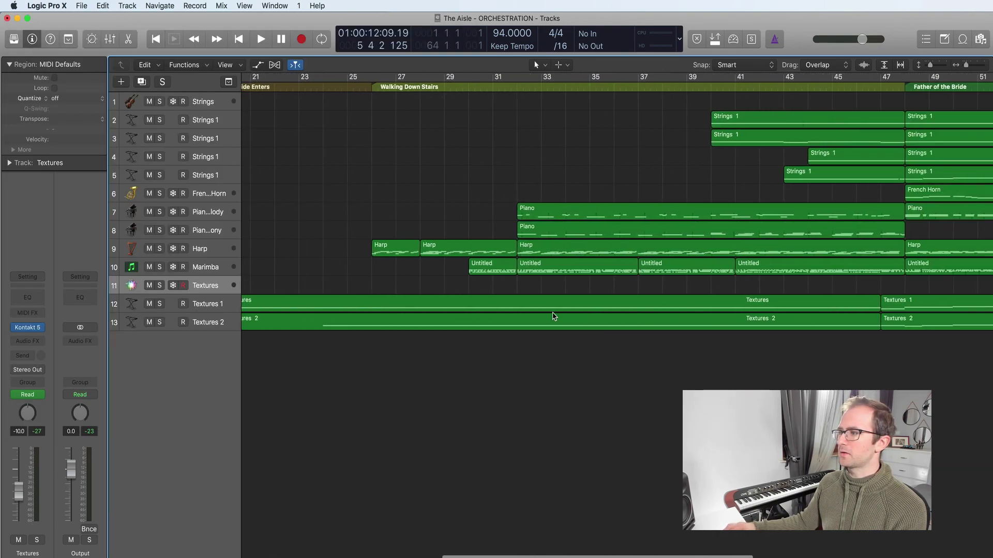
scroll(561, 317, right, 2)
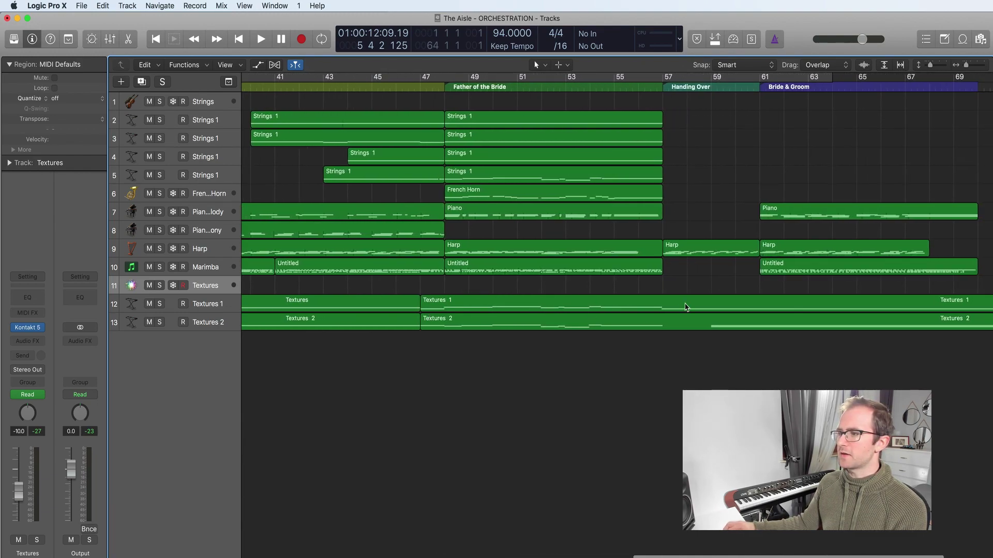
scroll(686, 307, right, 2)
scroll(685, 307, left, 12)
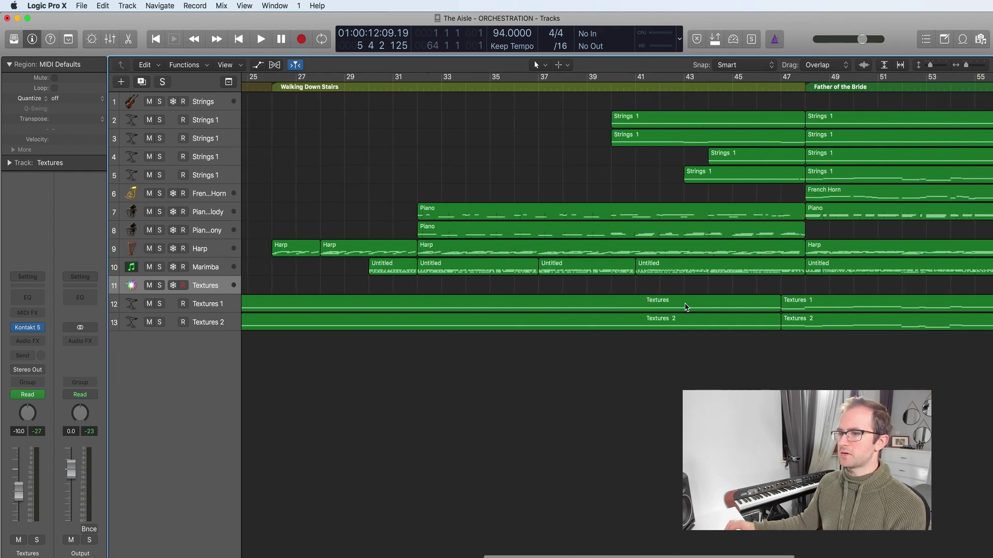
scroll(366, 317, left, 8)
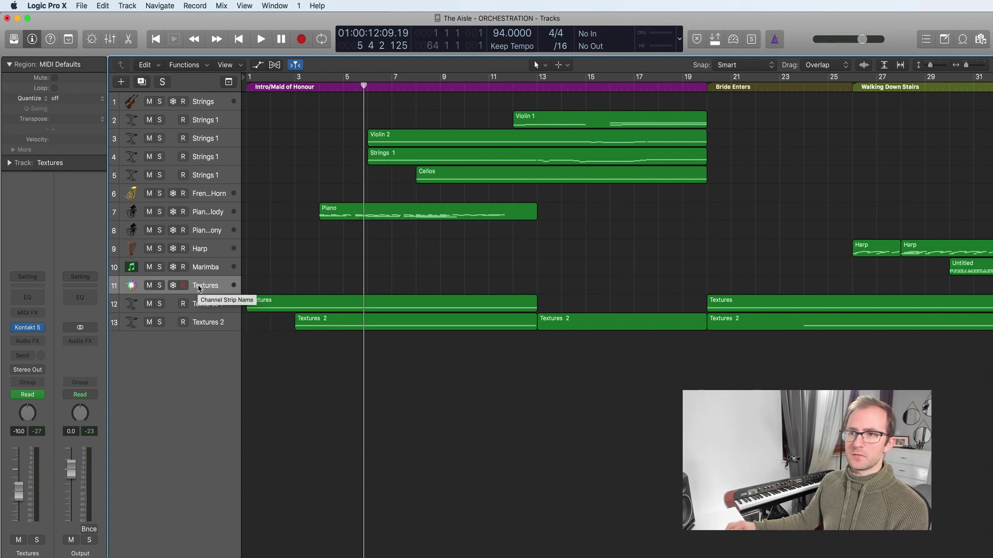
Close the Textures track options unchanged and return the playhead to the start.
right_click(198, 288)
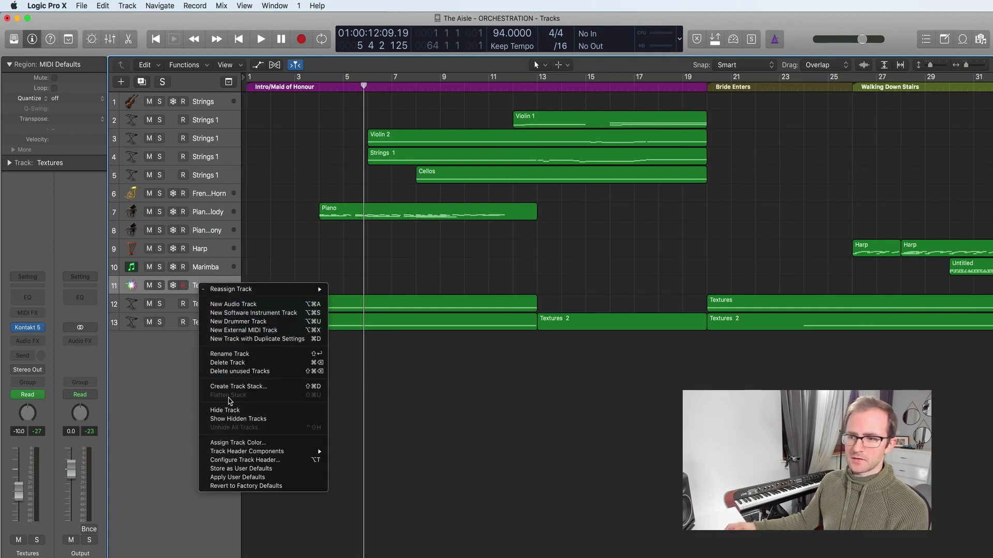
mouse_move(267, 455)
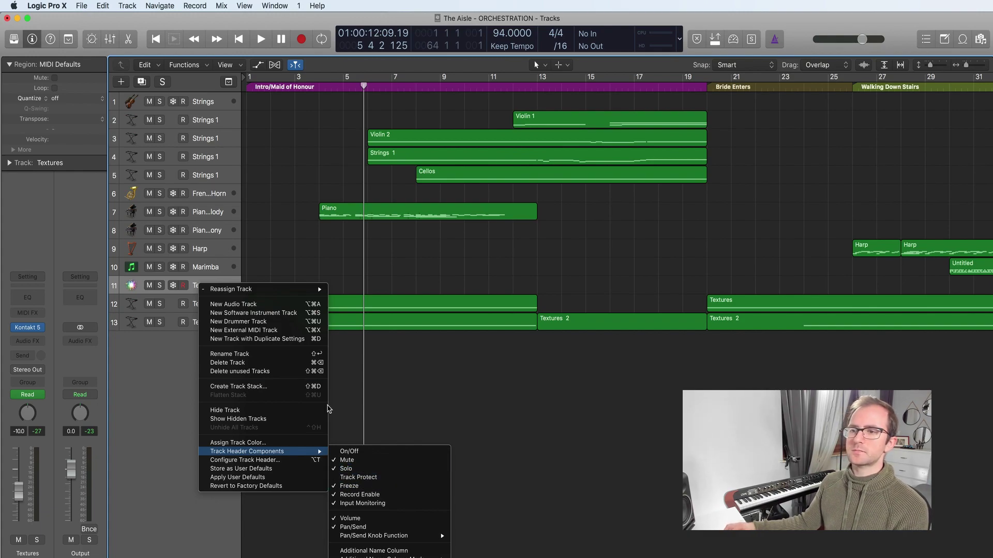
click(177, 355)
key(Return)
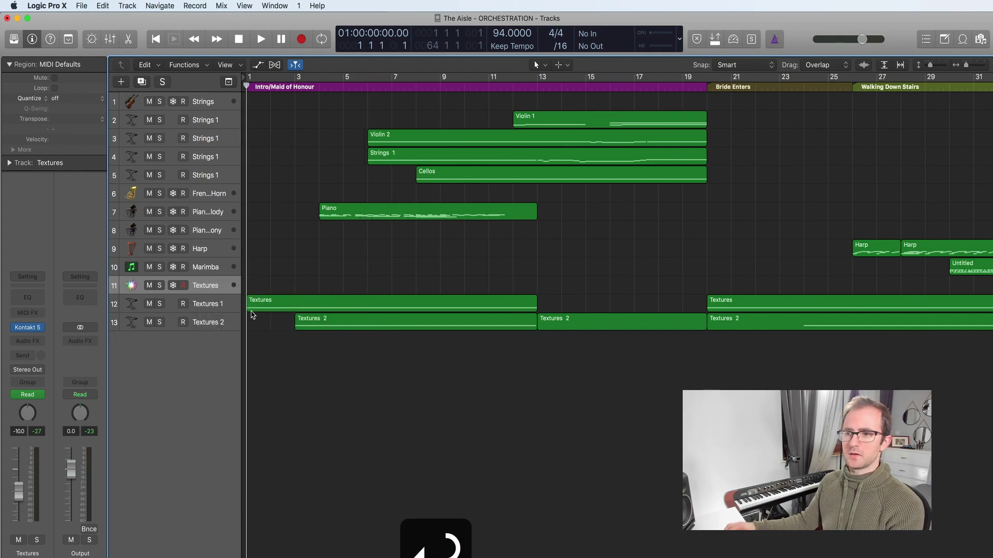
Freeze the Textures track with a playback pass, then audition the arrangement from bar 23.
click(173, 287)
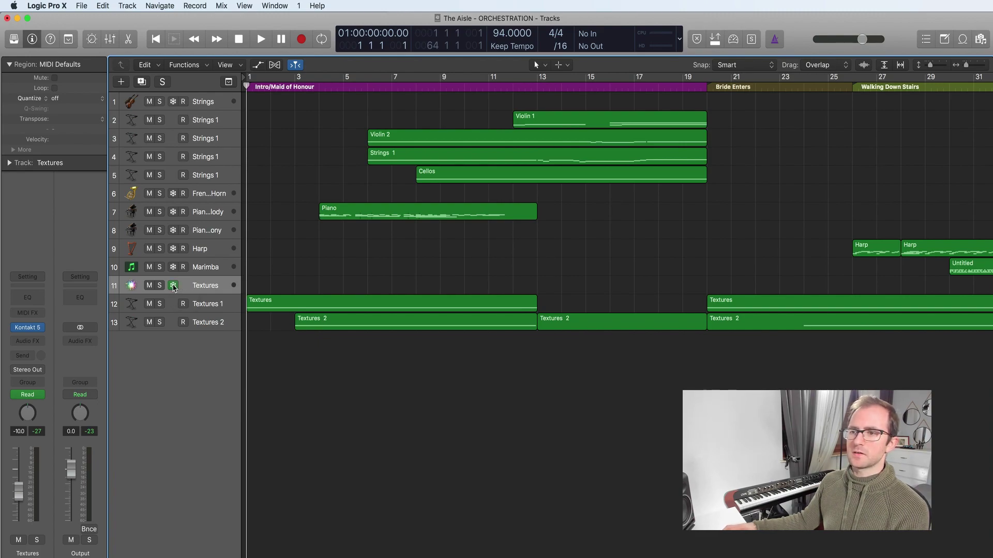
key(space)
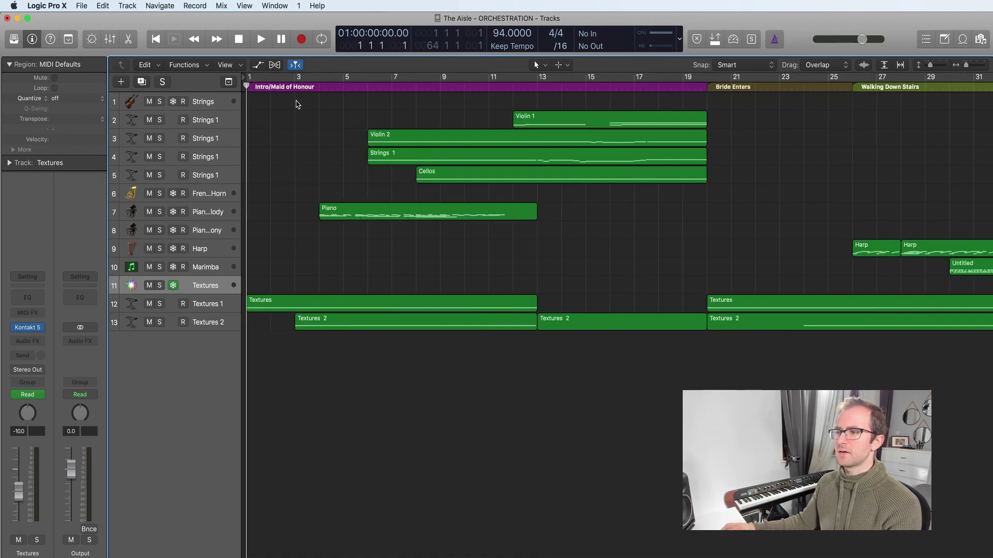
click(777, 87)
key(space)
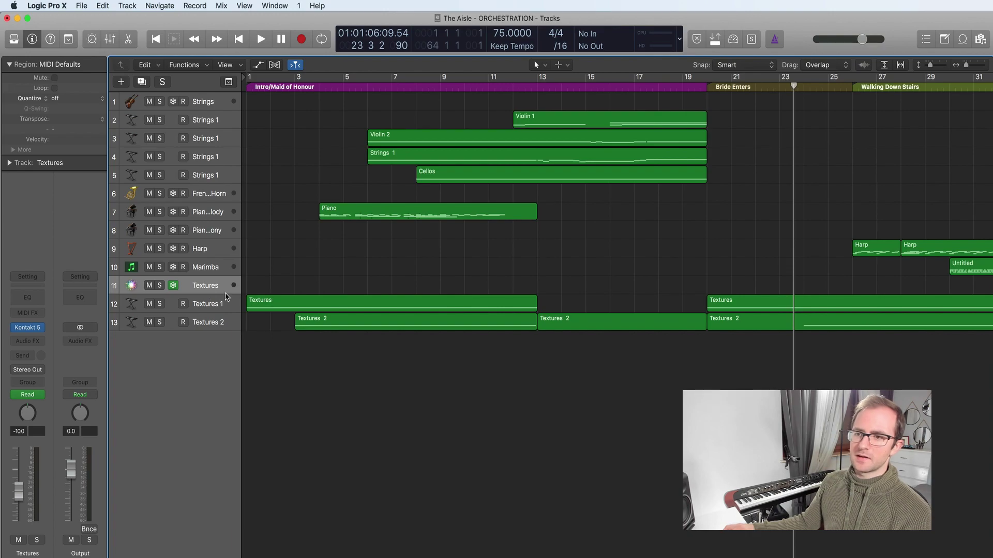
Unfreeze the Textures track and remove Freeze from the Track Header Components.
click(174, 287)
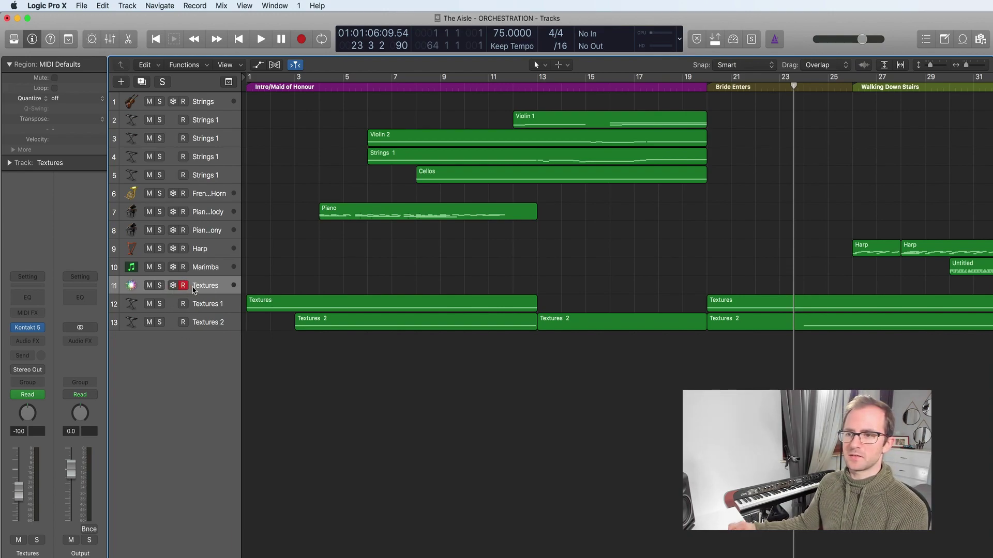
right_click(197, 289)
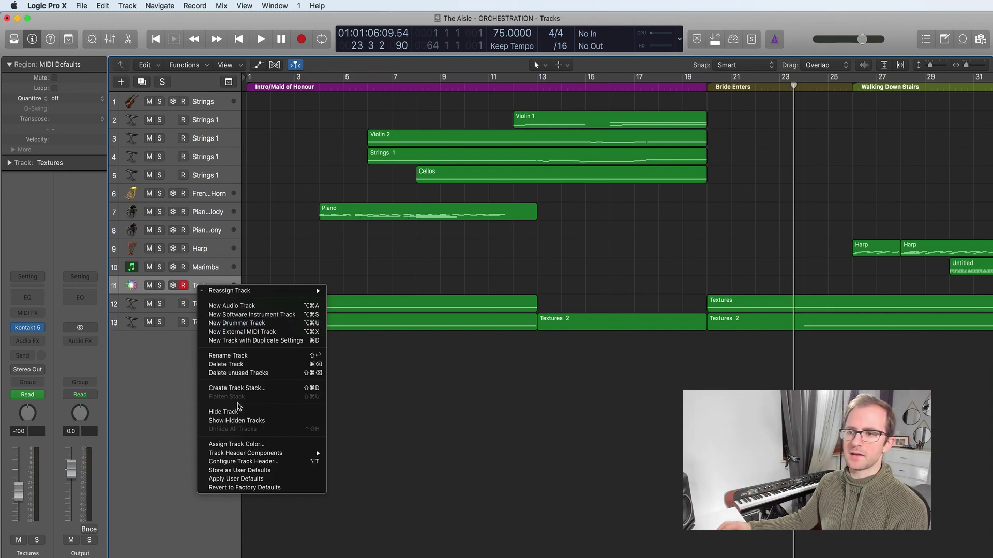
mouse_move(252, 454)
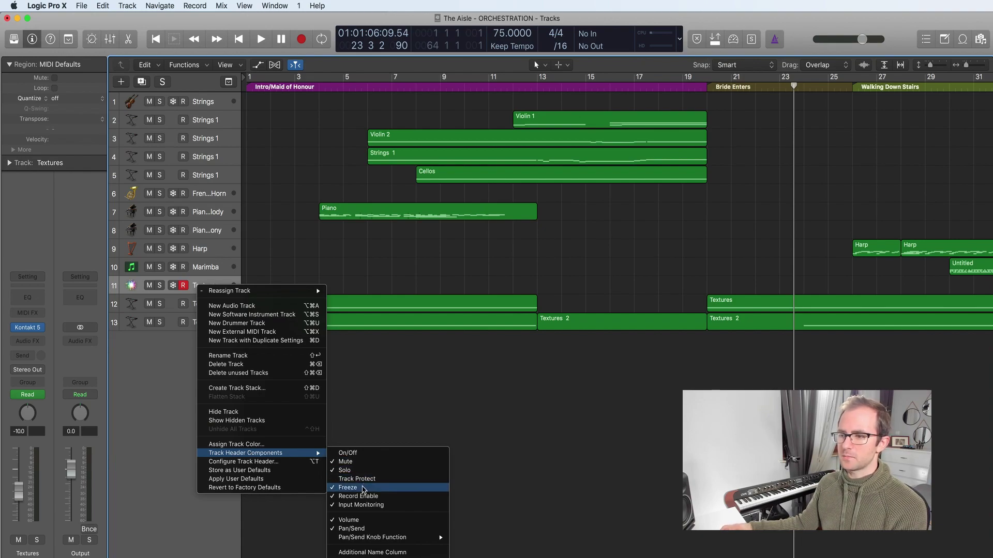
click(364, 488)
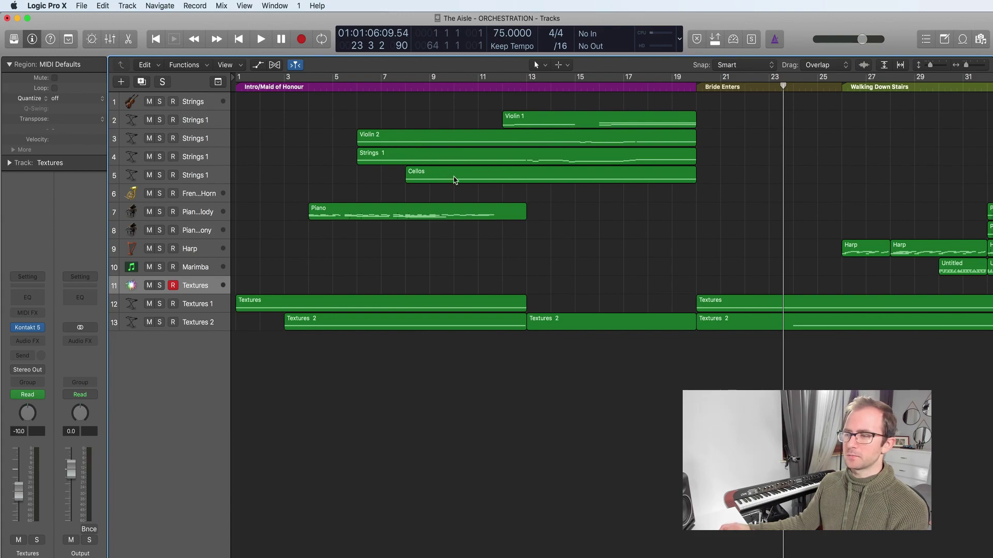
Rename the Strings 1 region to 'Viola 1', then select all four string regions from bar 6.
click(410, 163)
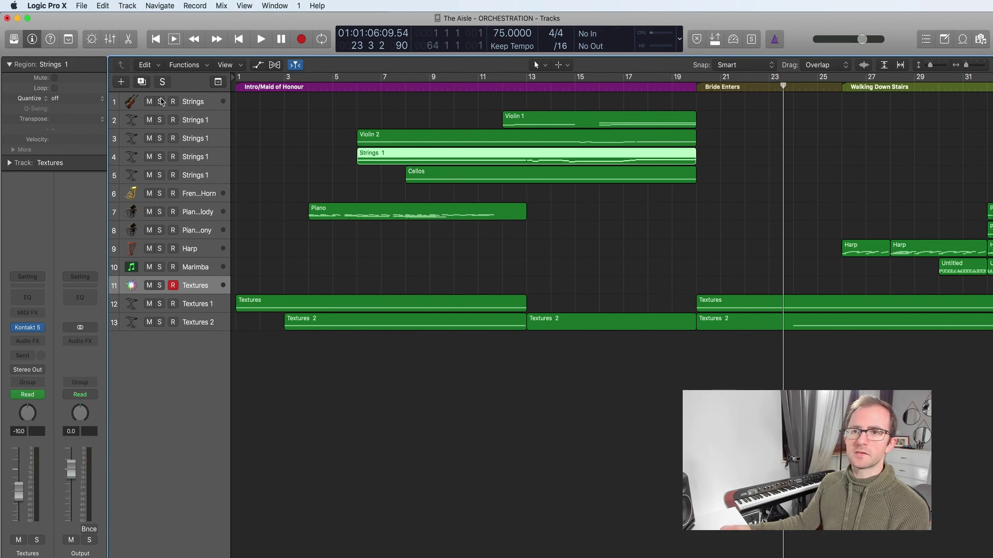
text(Viola)
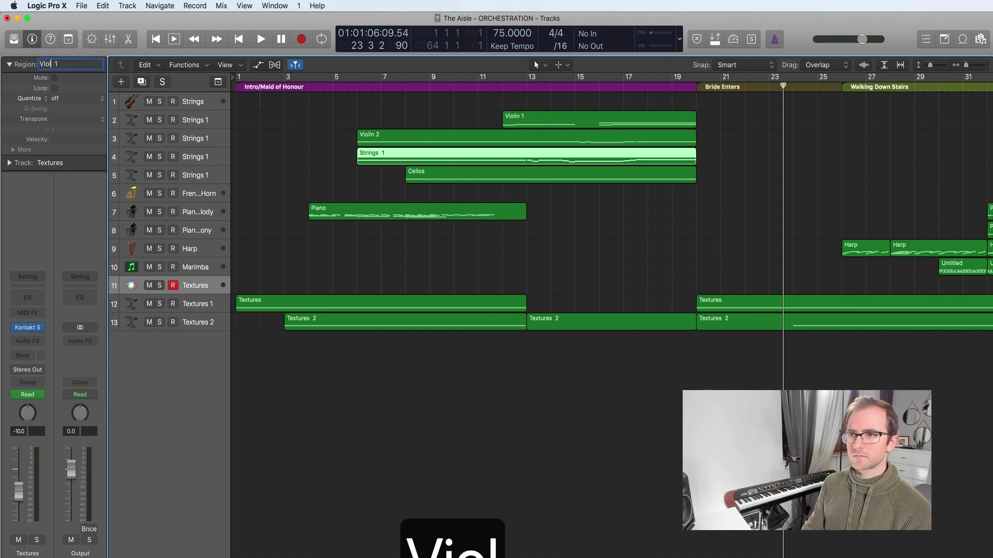
key(Return)
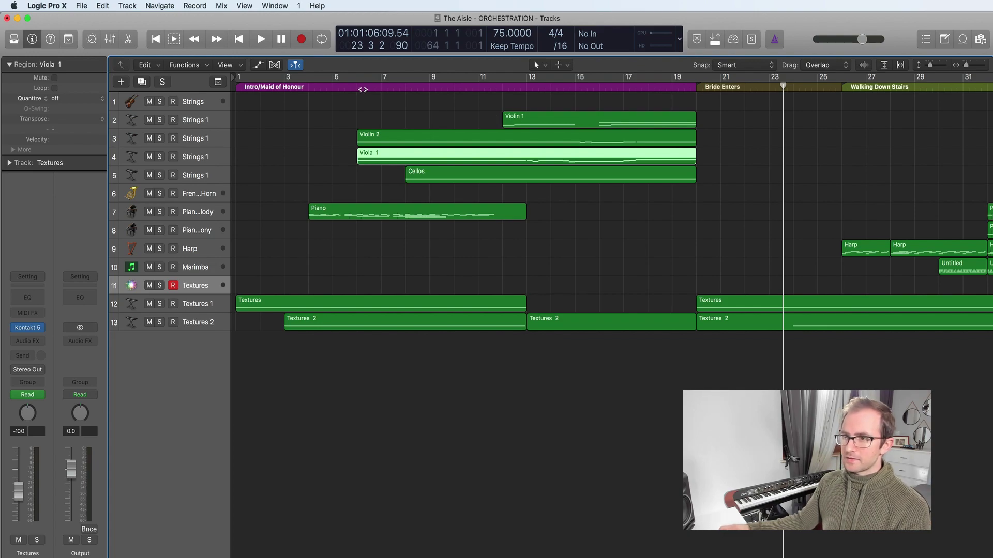
drag(363, 89, 357, 88)
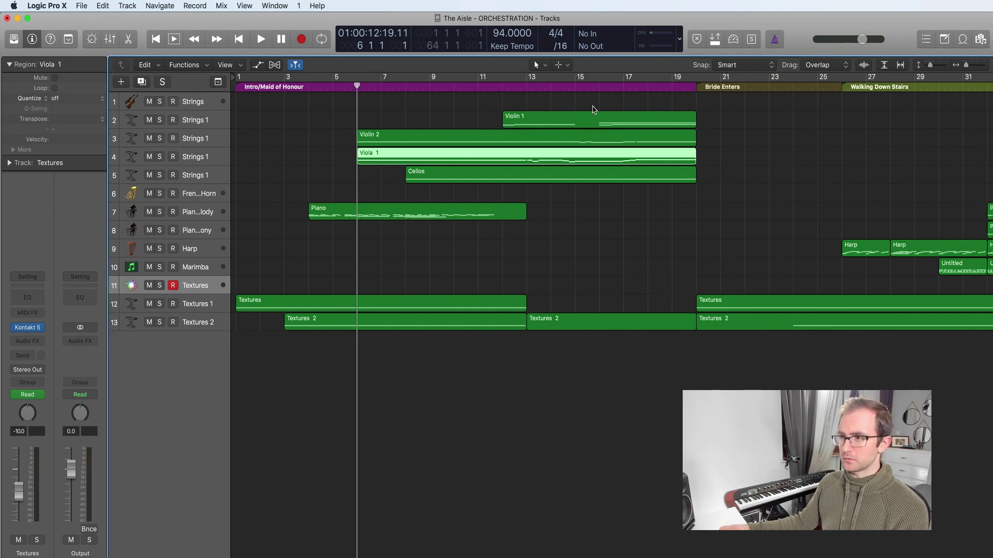
drag(742, 180, 658, 116)
Show the four selected string regions in an enlarged Piano Roll.
key(p)
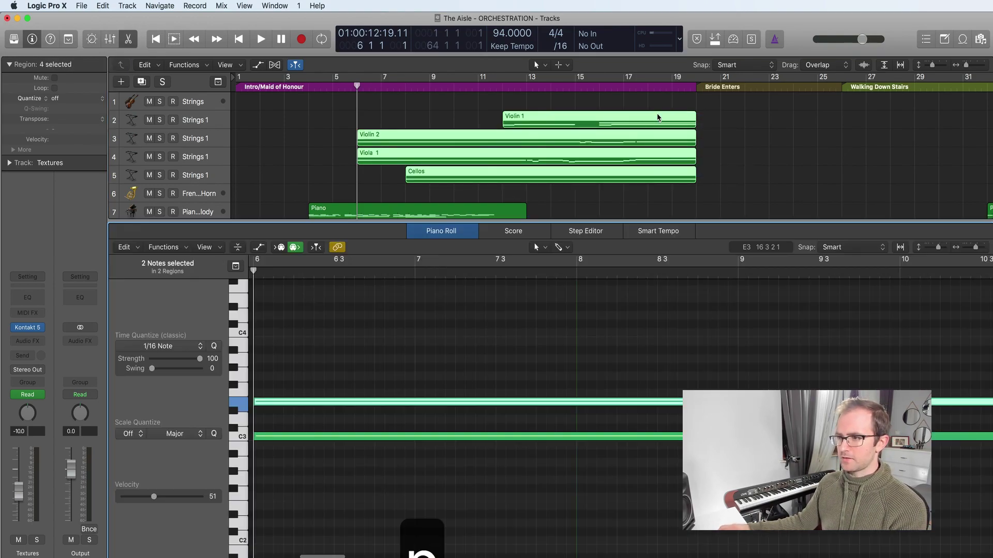
drag(610, 222, 610, 176)
drag(976, 202, 966, 202)
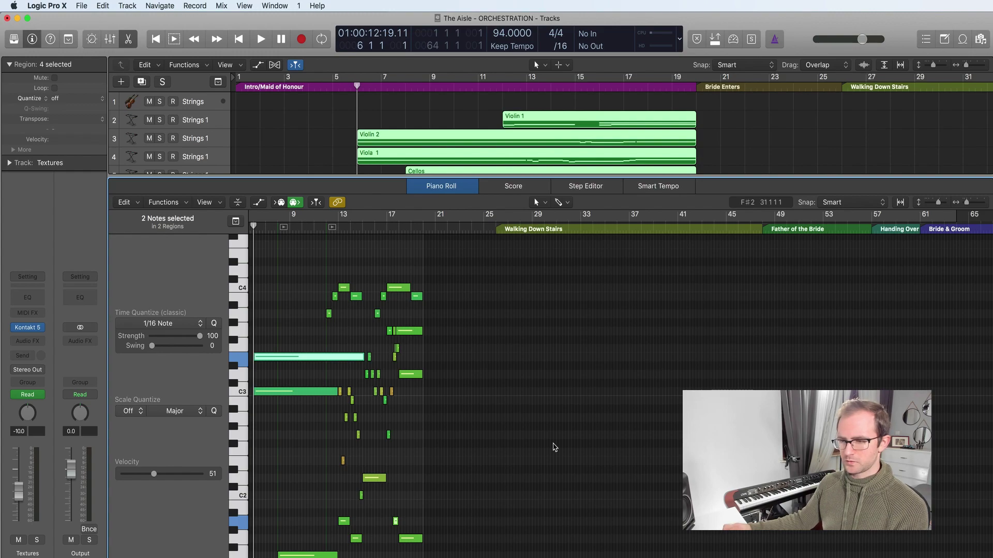
scroll(555, 445, up, 5)
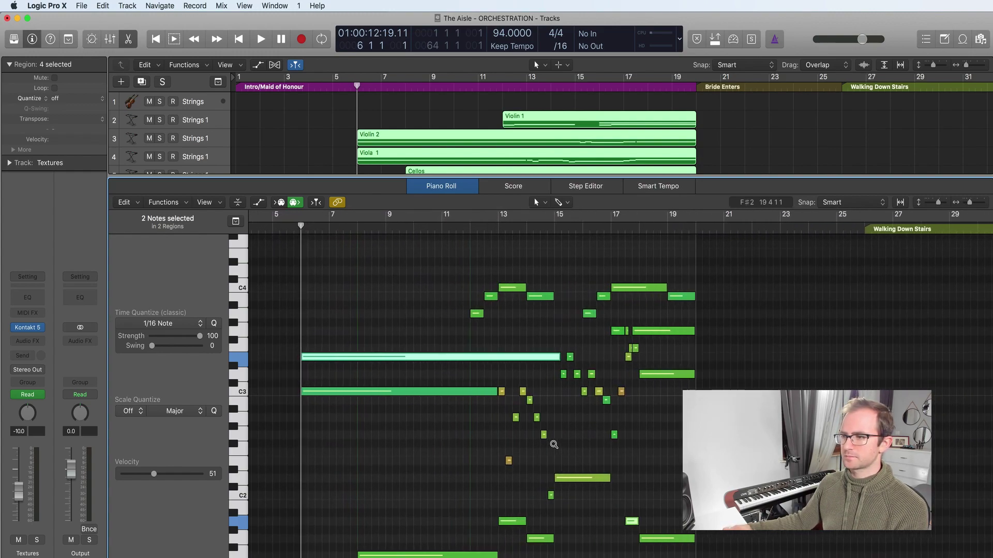
scroll(553, 445, down, 3)
Audition the string regions, including a replay from bar 6 with notes deselected.
key(space)
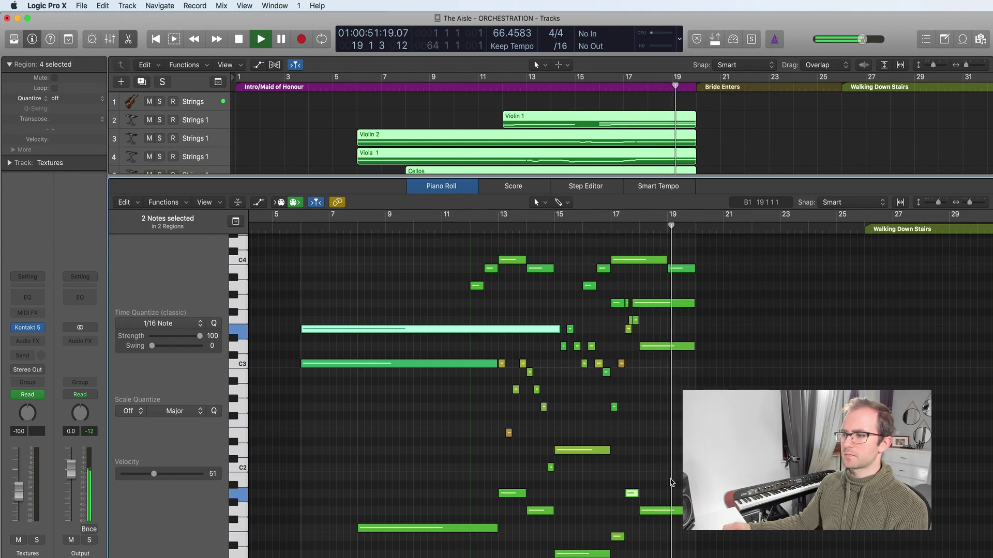
scroll(672, 482, down, 5)
scroll(672, 482, up, 5)
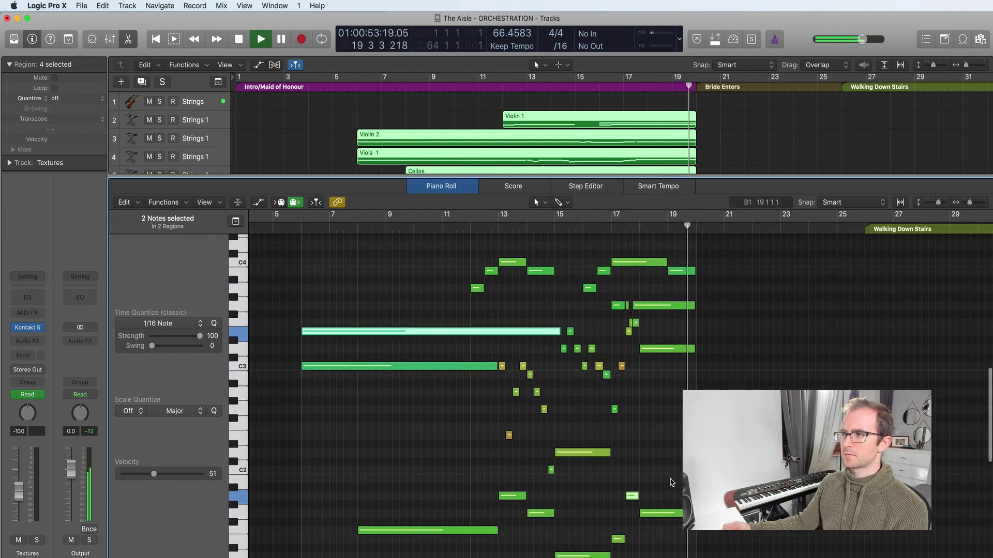
key(space)
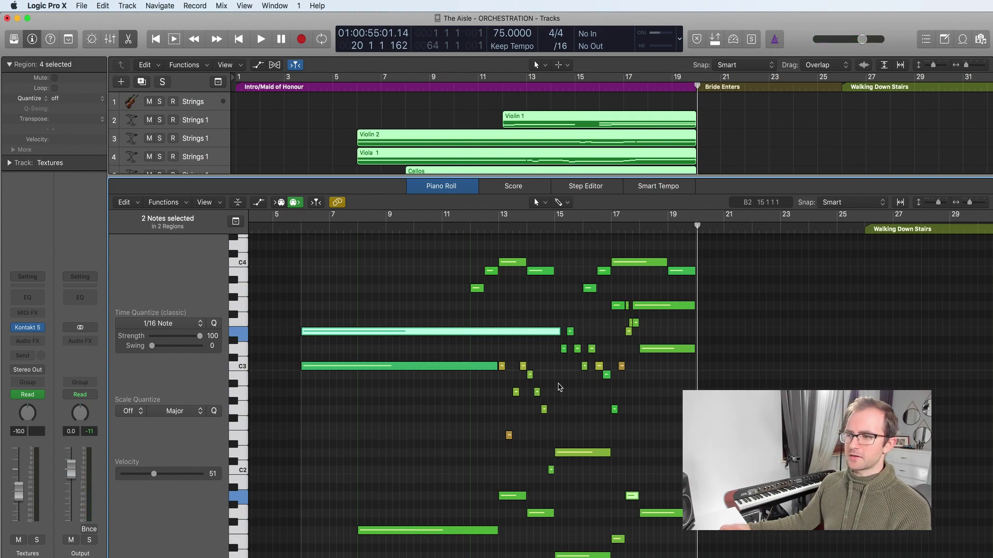
click(562, 408)
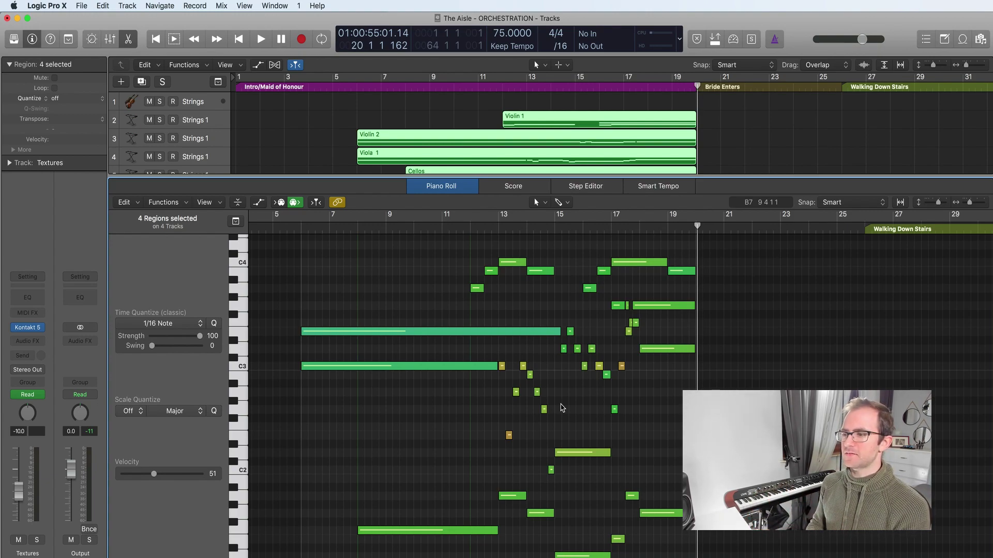
scroll(457, 398, left, 1)
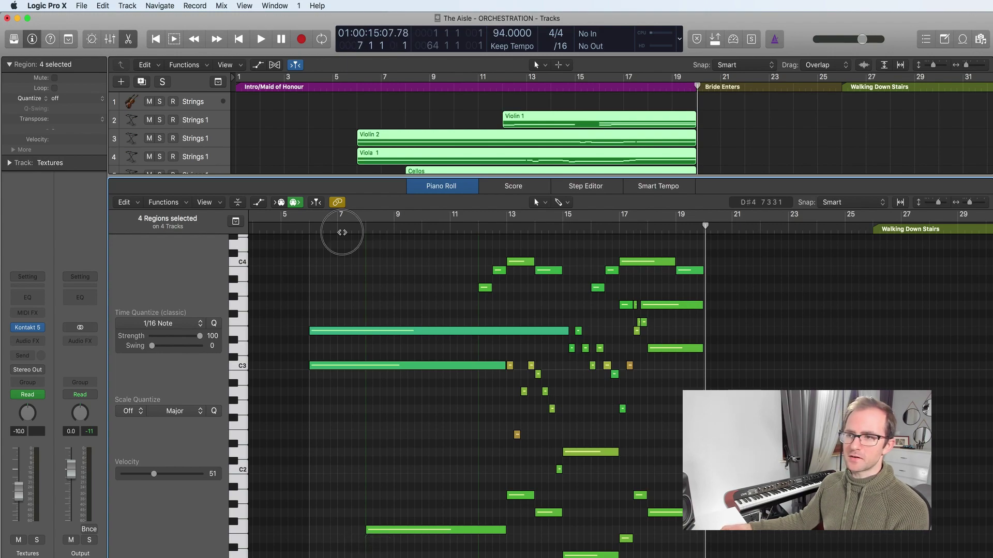
drag(341, 232, 309, 233)
key(space)
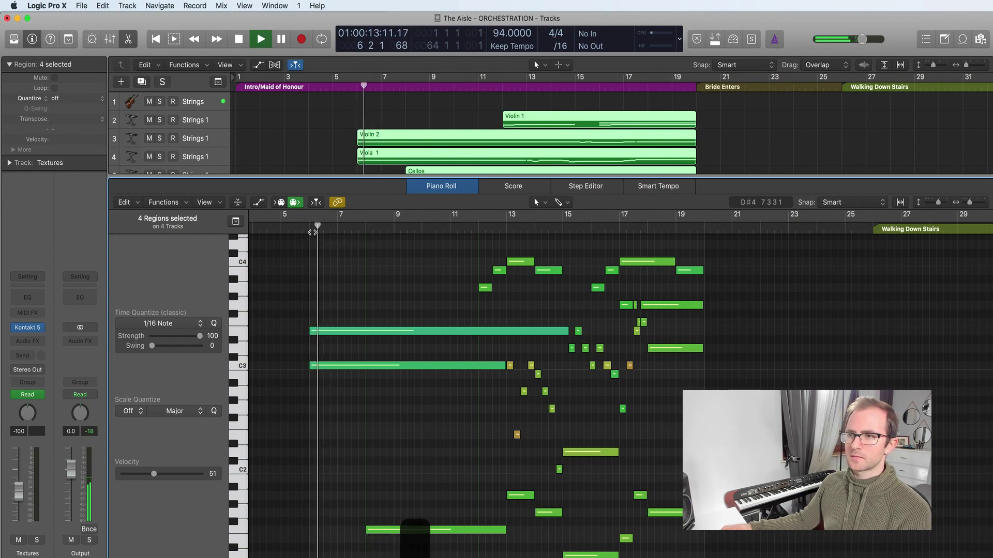
scroll(405, 419, down, 2)
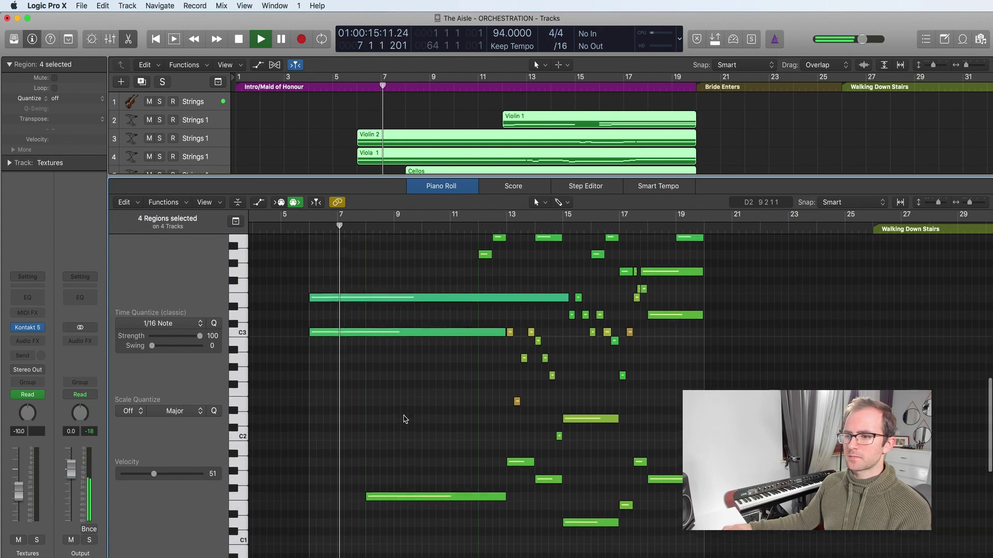
scroll(405, 420, down, 1)
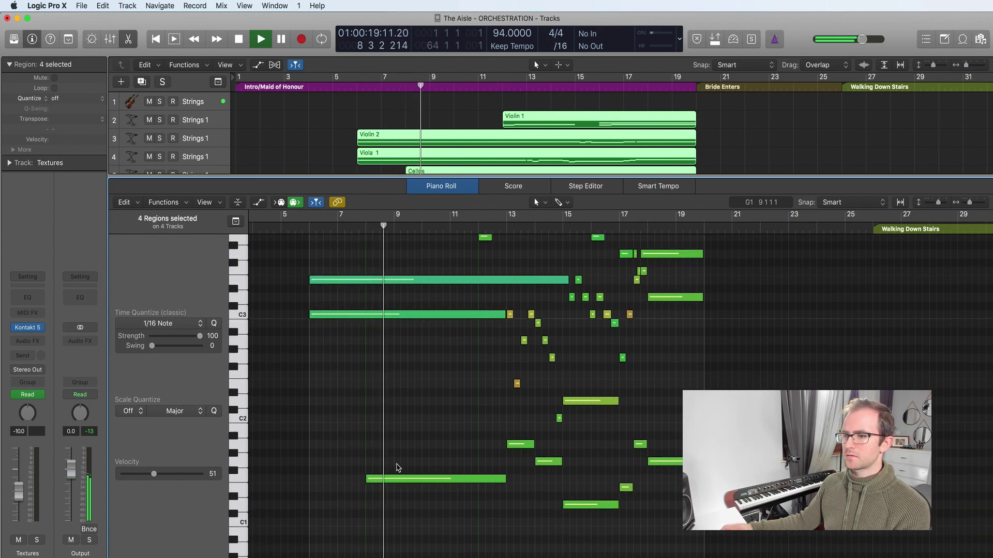
key(space)
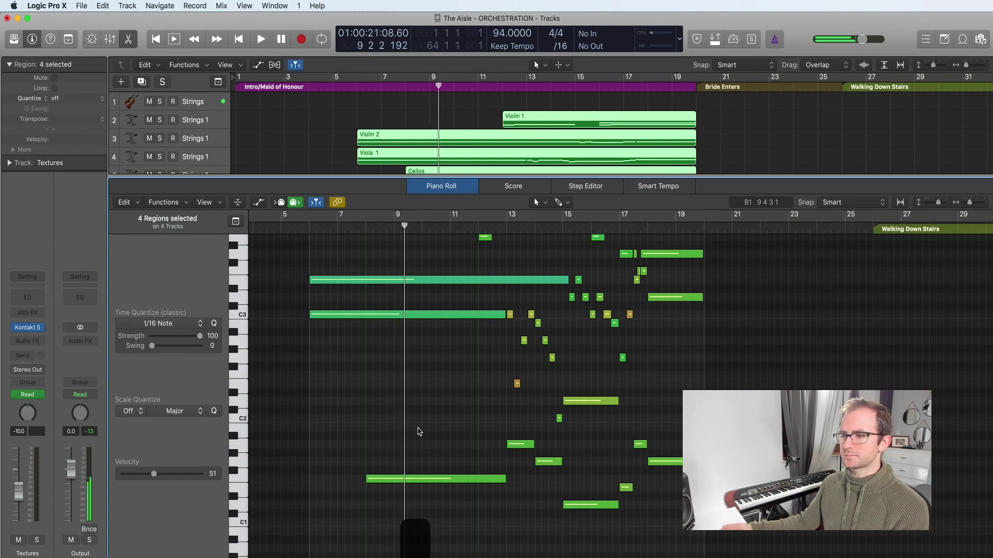
Start the four string regions two bars earlier and extend the low cello note to match.
drag(368, 477, 309, 479)
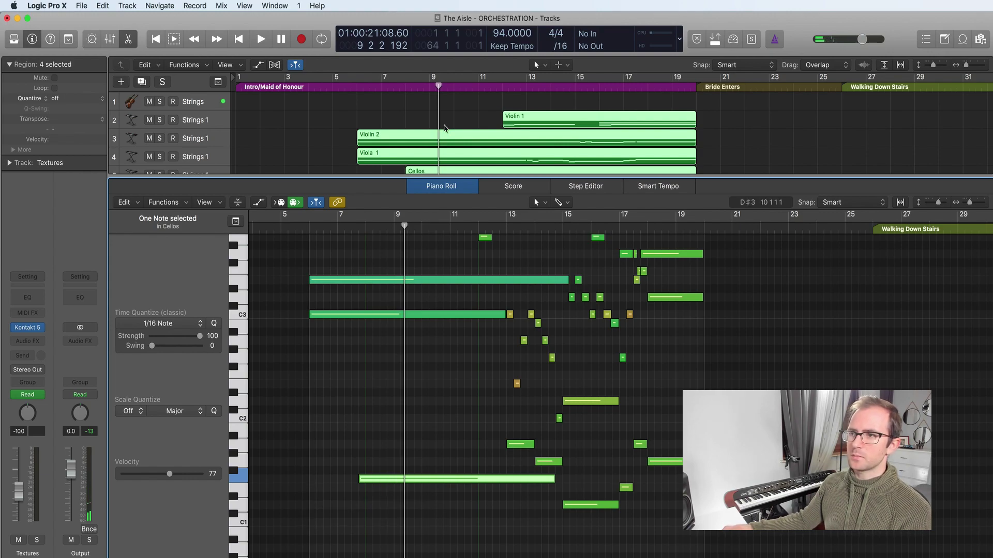
scroll(419, 129, down, 3)
drag(407, 130, 361, 129)
click(367, 485)
drag(362, 484, 310, 479)
Play the strings from bar 5, then solo the Violin 1 region.
click(299, 231)
key(space)
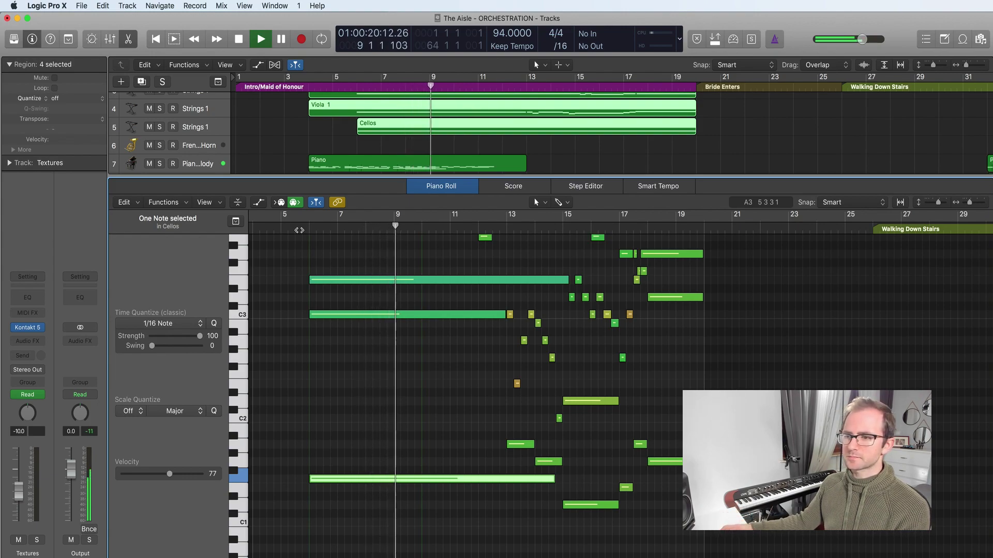
key(space)
click(345, 451)
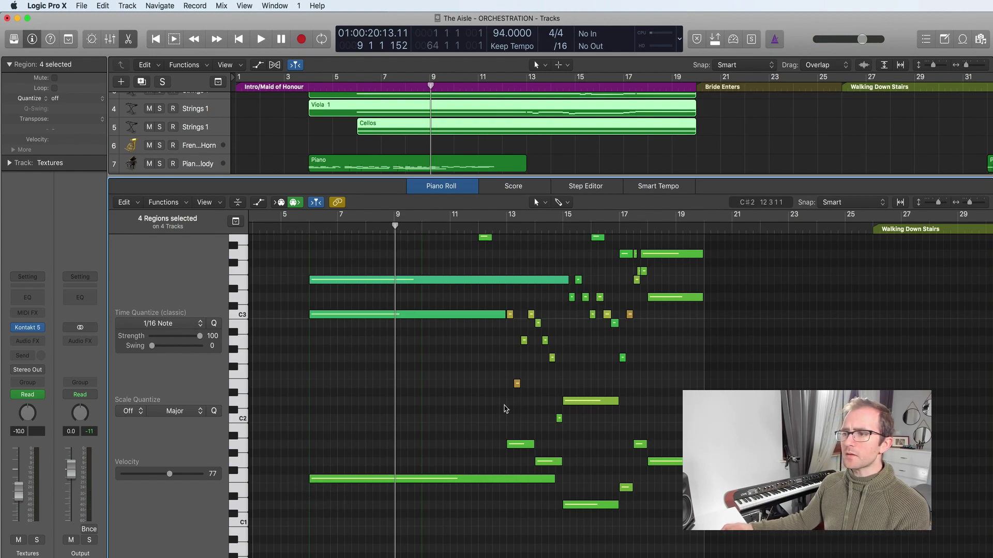
scroll(500, 386, up, 2)
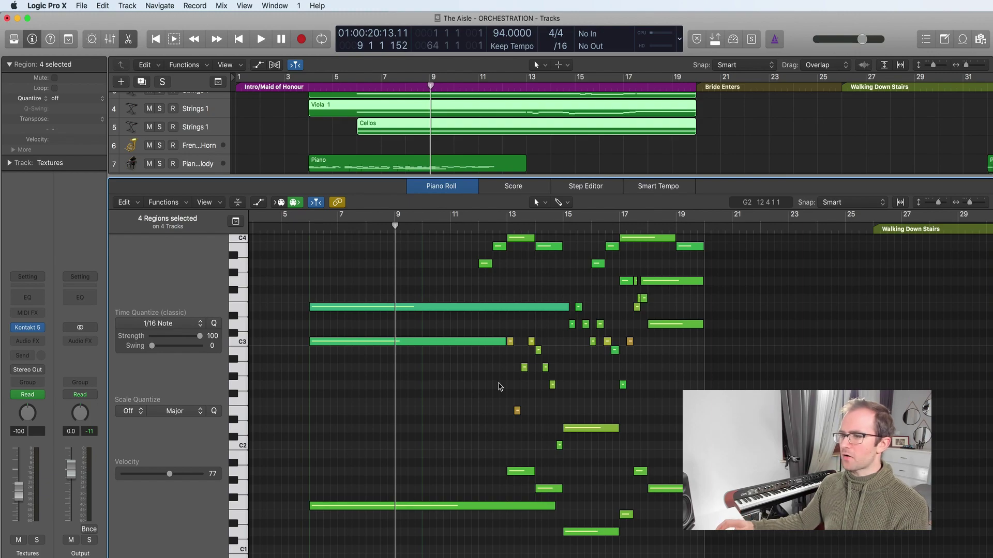
key(ctrl+s)
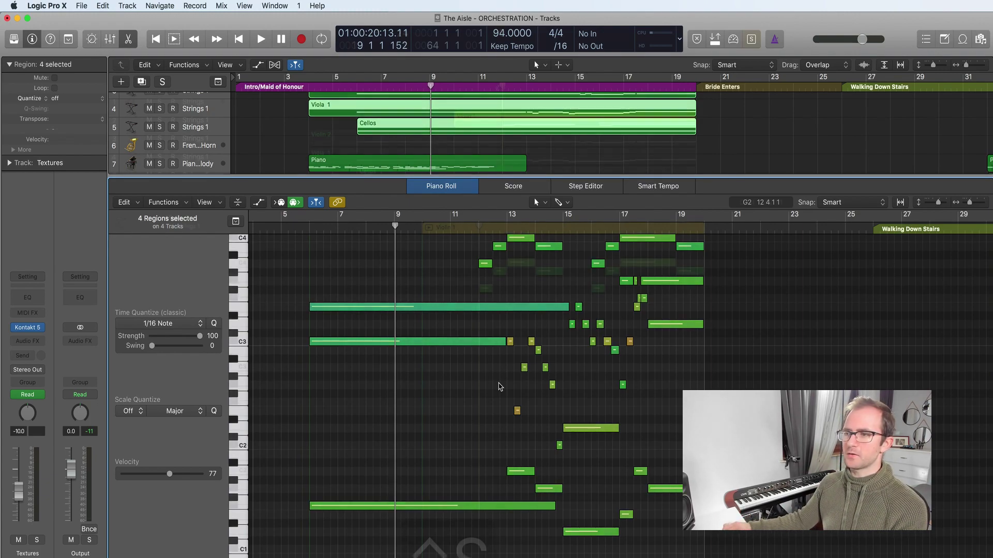
click(457, 89)
Play the soloed Violin 1 part, then restart playback from bar 12.
key(space)
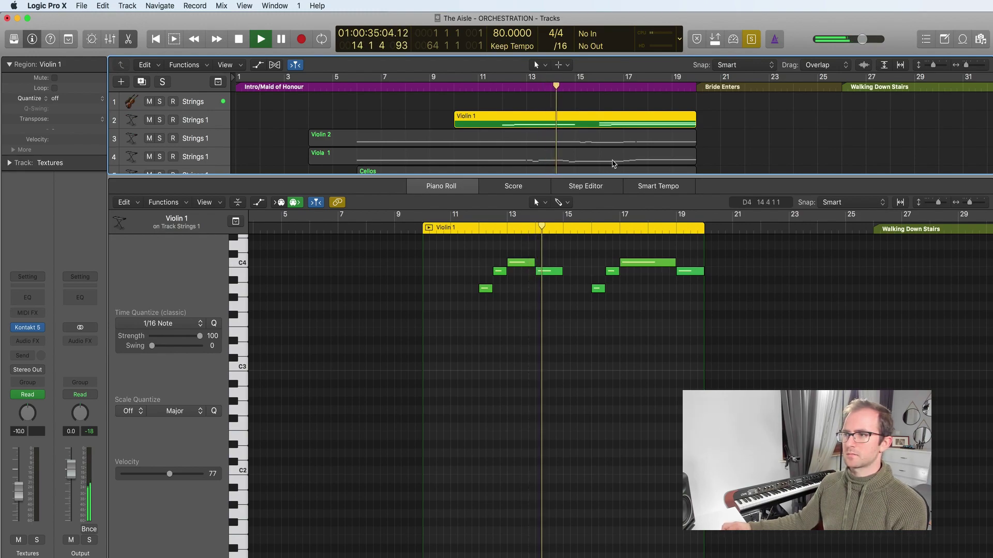
scroll(614, 159, down, 1)
scroll(613, 158, down, 2)
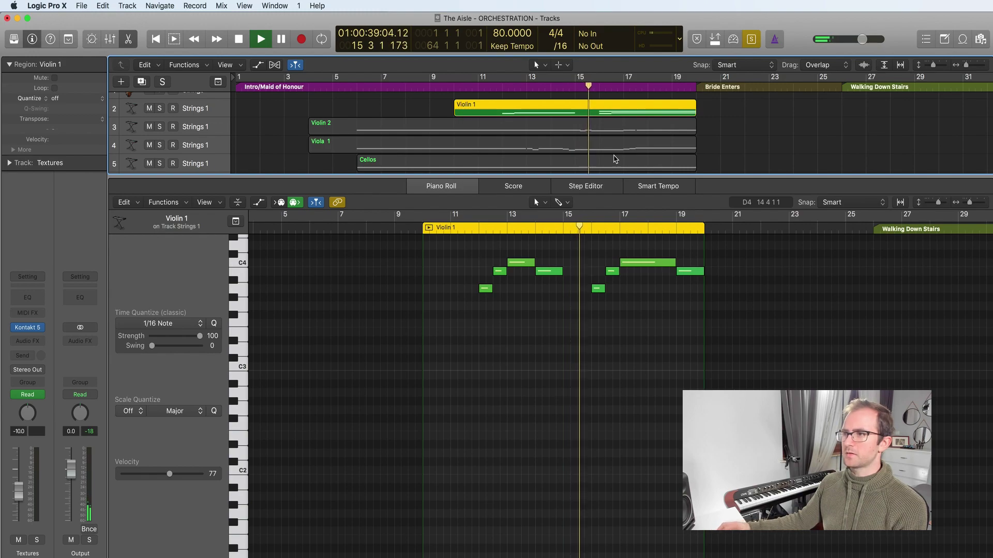
scroll(626, 290, up, 5)
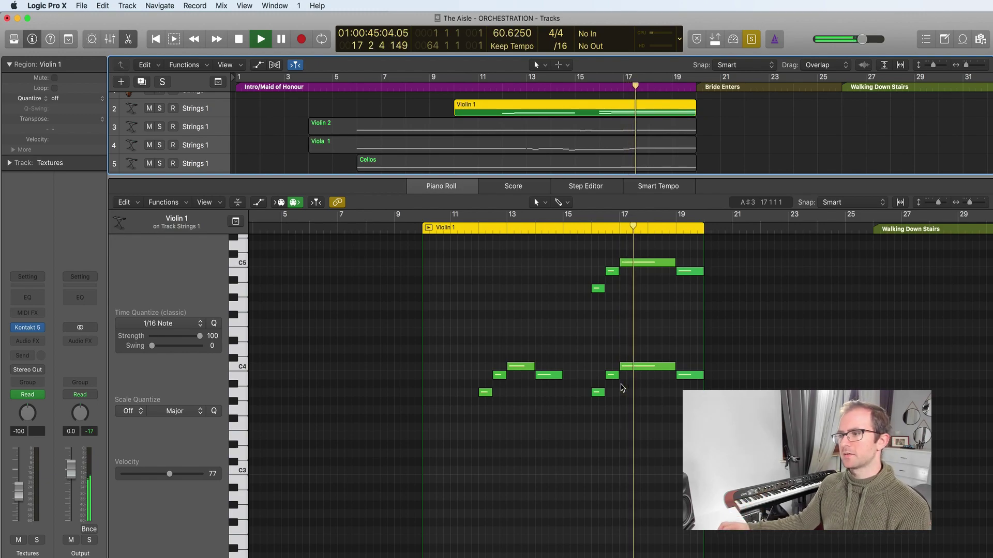
key(space)
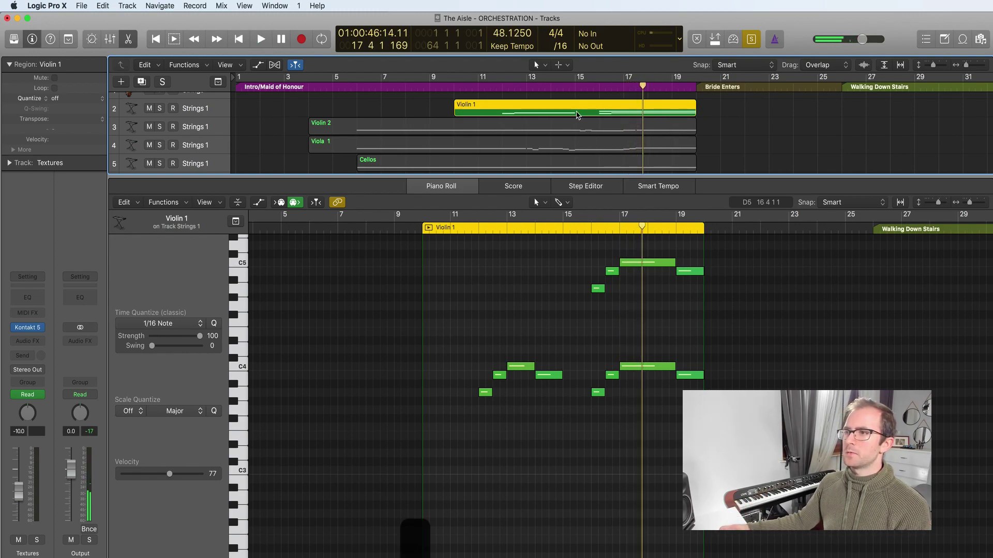
click(565, 87)
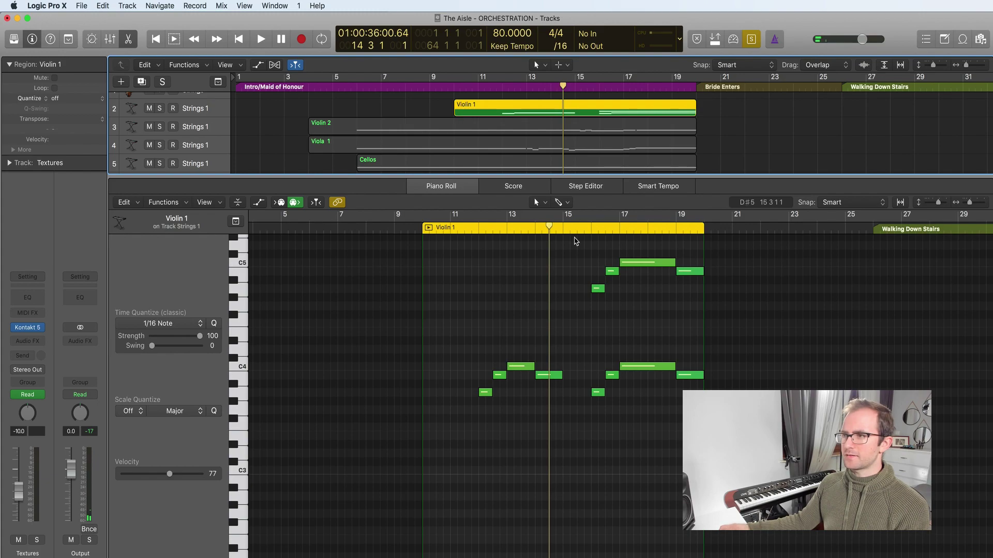
drag(525, 95, 508, 83)
key(space)
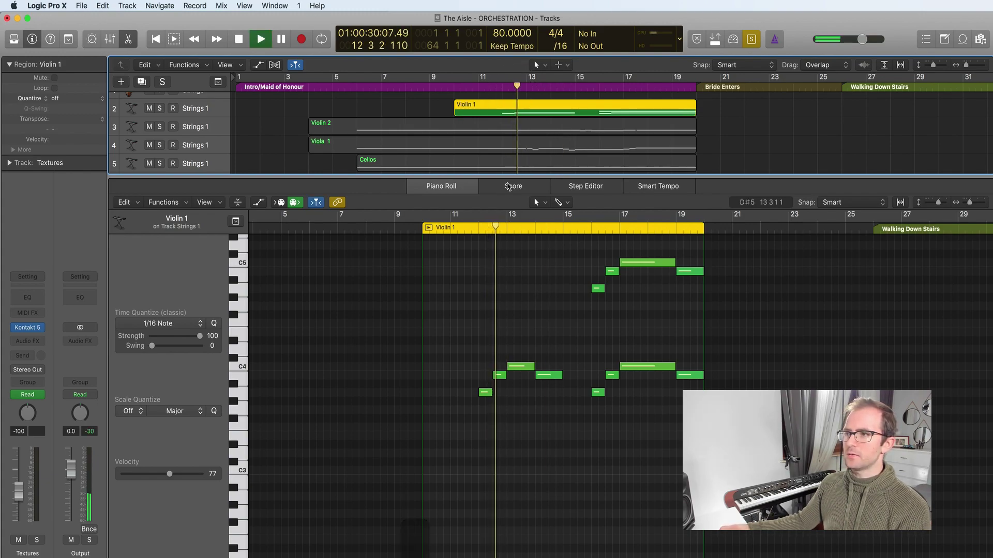
Show the Viola 1 notes and play them from bar 12.
key(space)
click(530, 150)
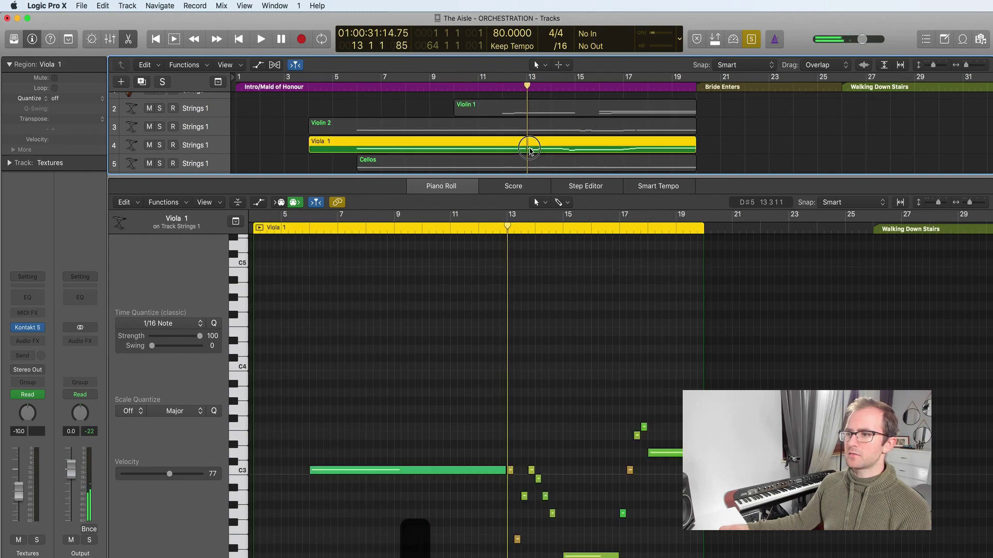
scroll(521, 417, down, 3)
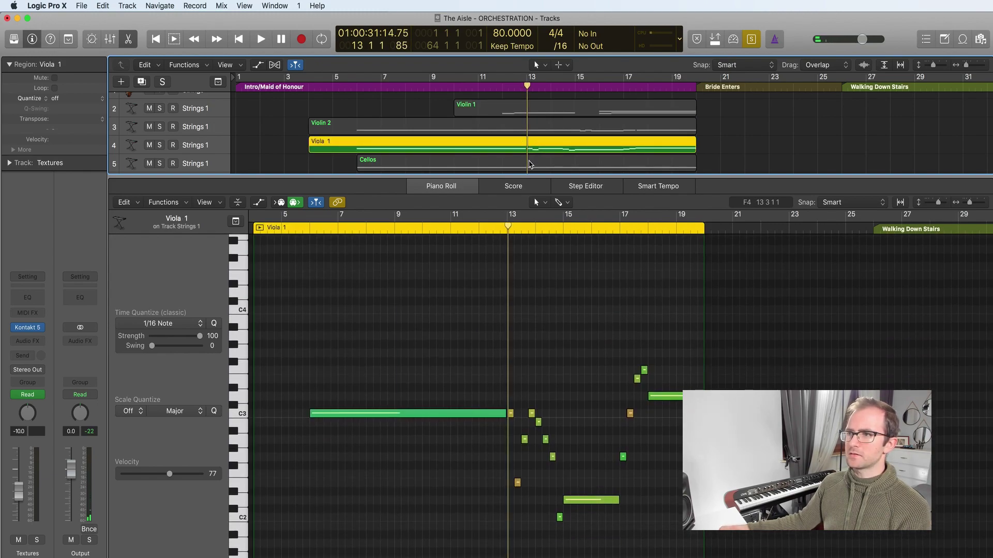
click(511, 89)
key(space)
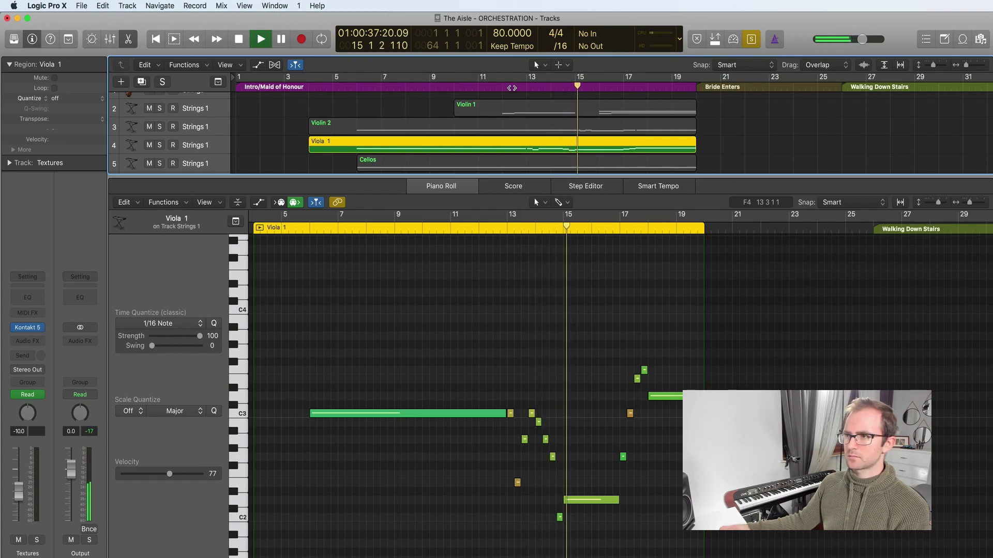
key(space)
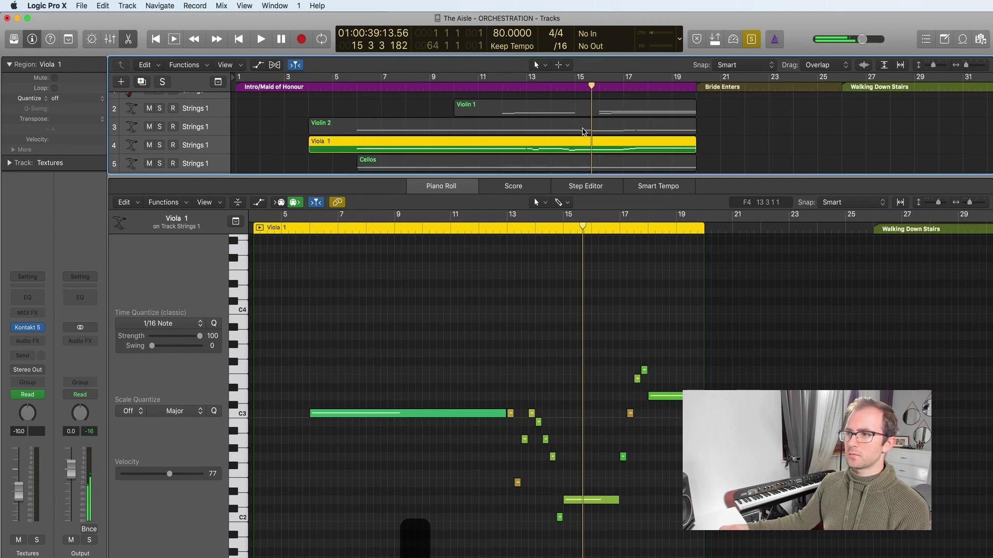
Play the Violin 2 part, switching to Viola 1's notes midway, then stop.
click(580, 131)
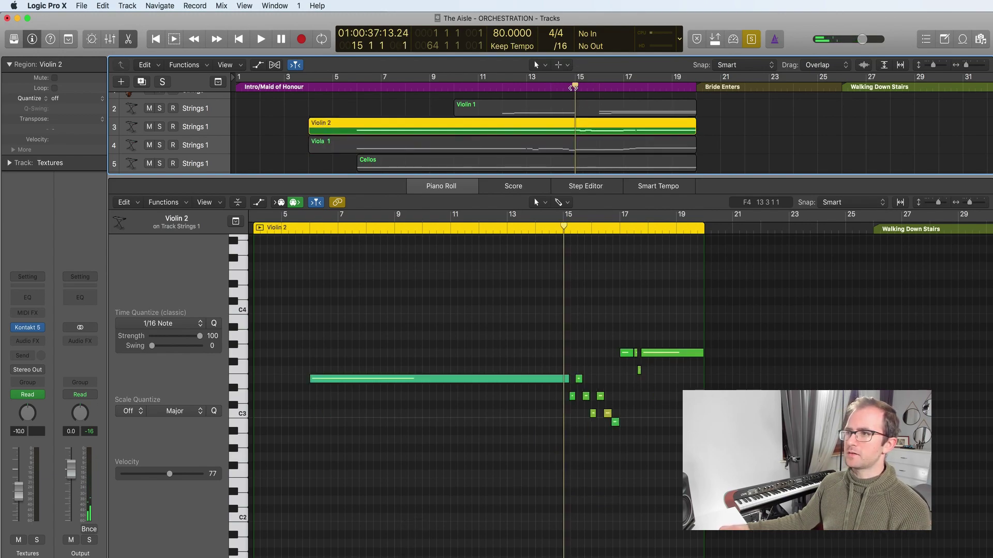
key(space)
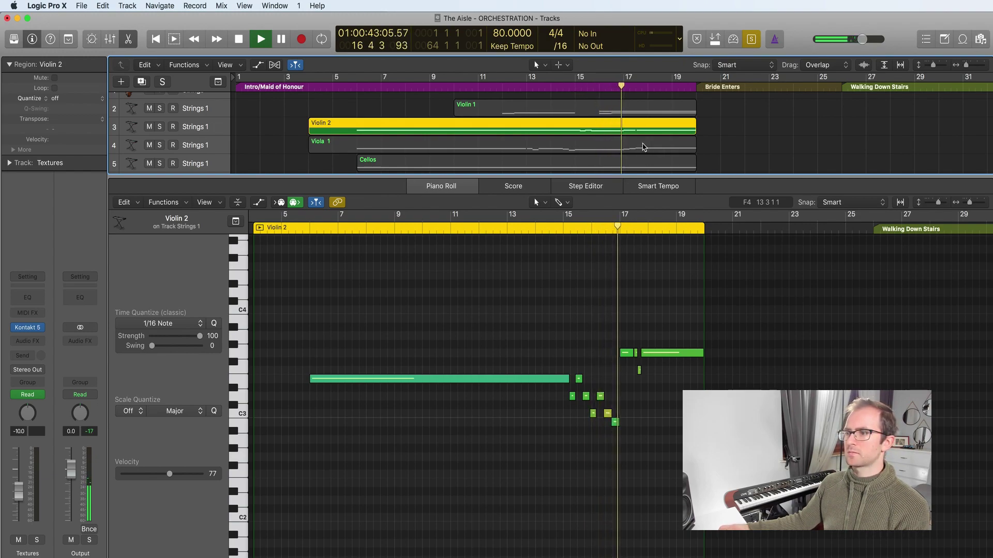
click(642, 147)
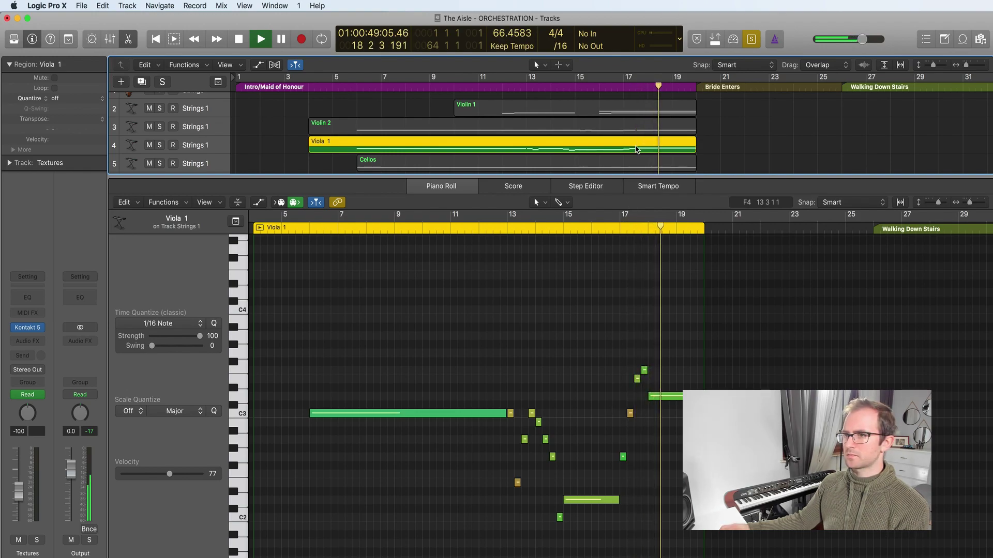
scroll(636, 149, down, 2)
scroll(636, 150, up, 2)
scroll(636, 150, up, 1)
key(space)
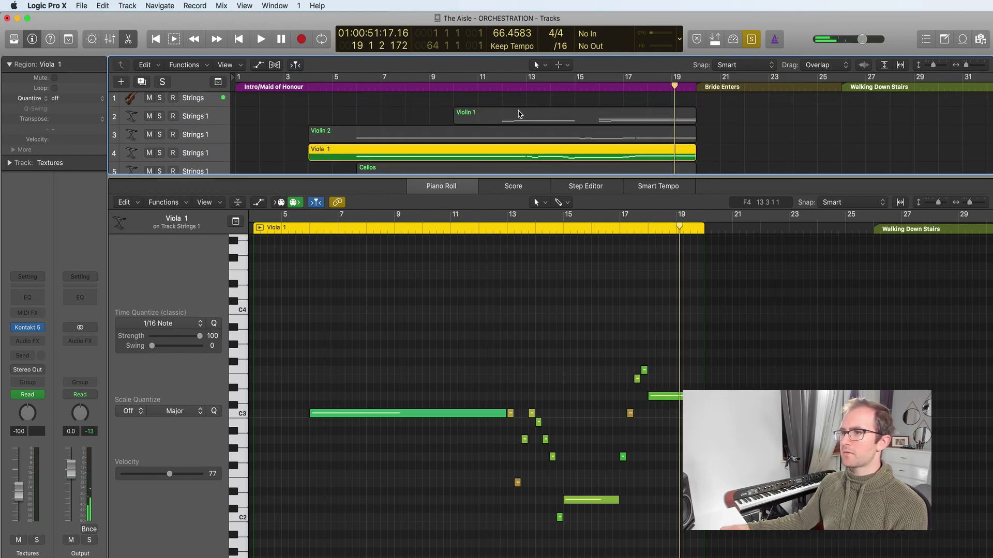
Turn off solo and play the full string section from bar 12.
click(515, 117)
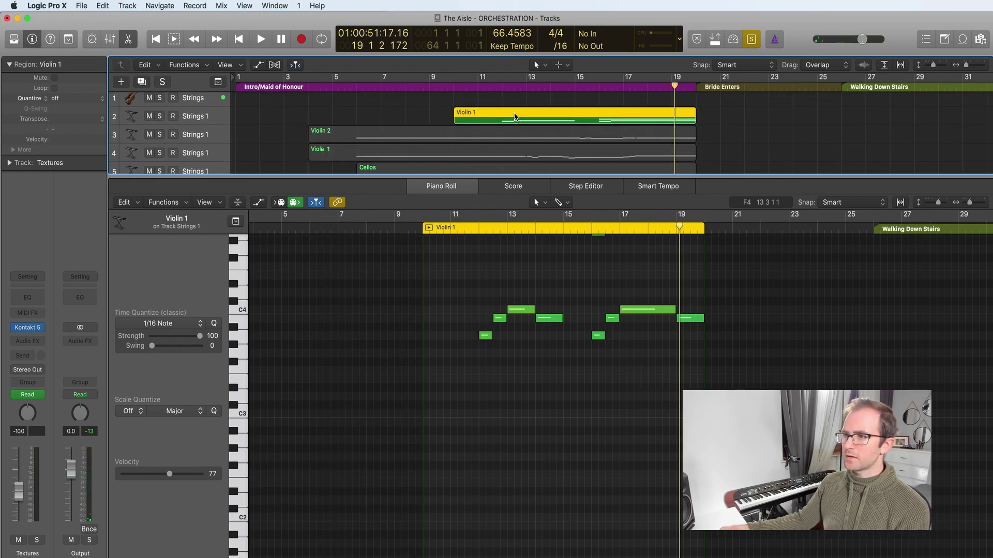
click(577, 136)
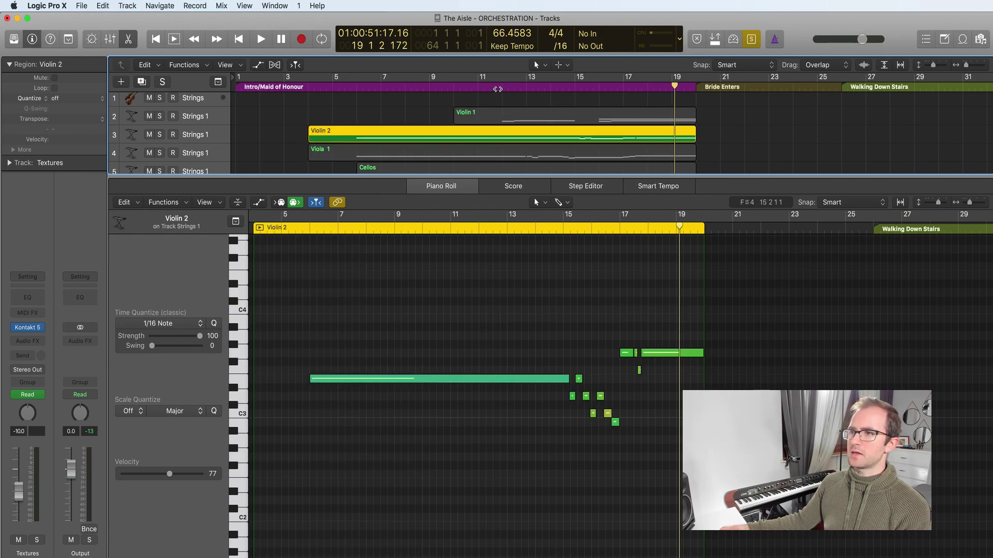
click(497, 89)
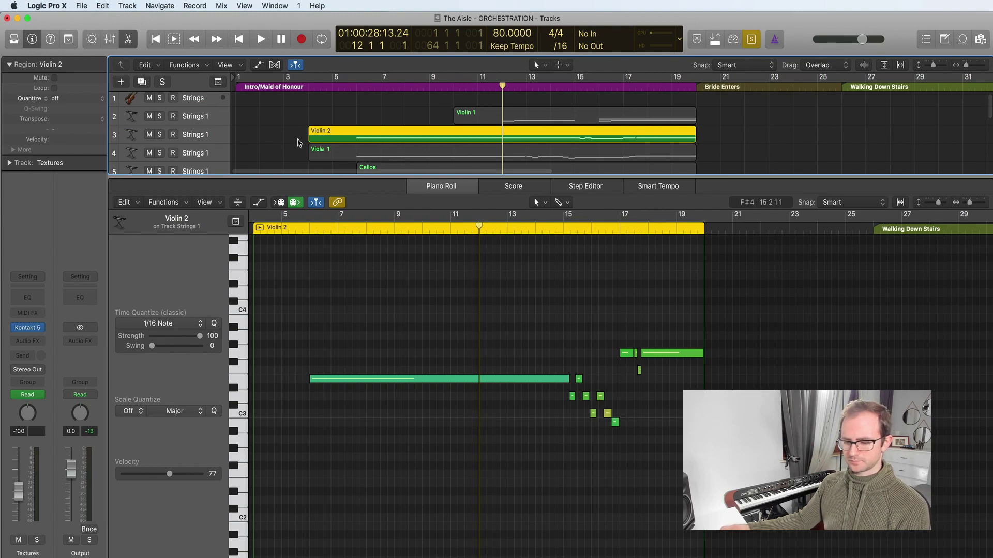
key(ctrl+s)
key(space)
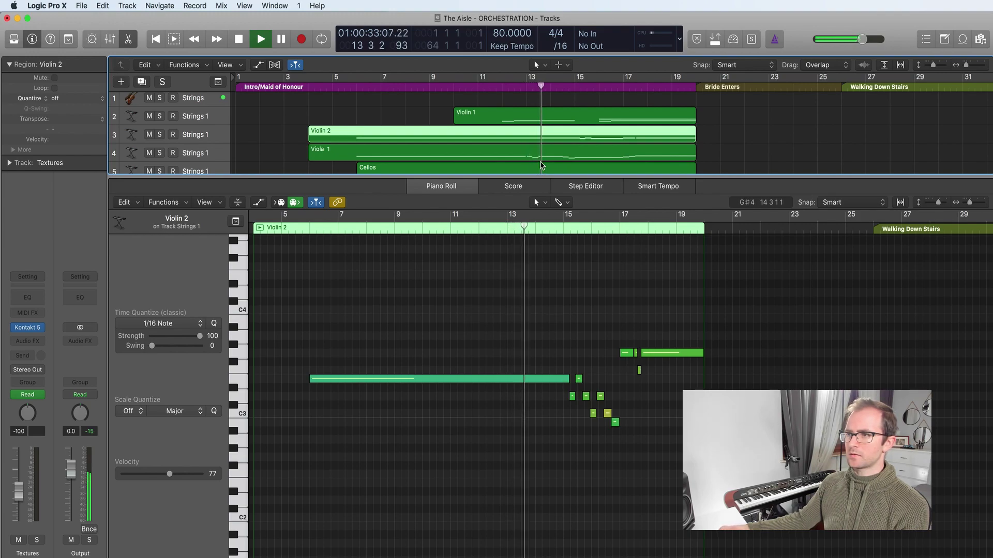
Step the Piano Roll through Viola 1, Violin 2, Violin 1 and Viola 1 during playback.
key(Down)
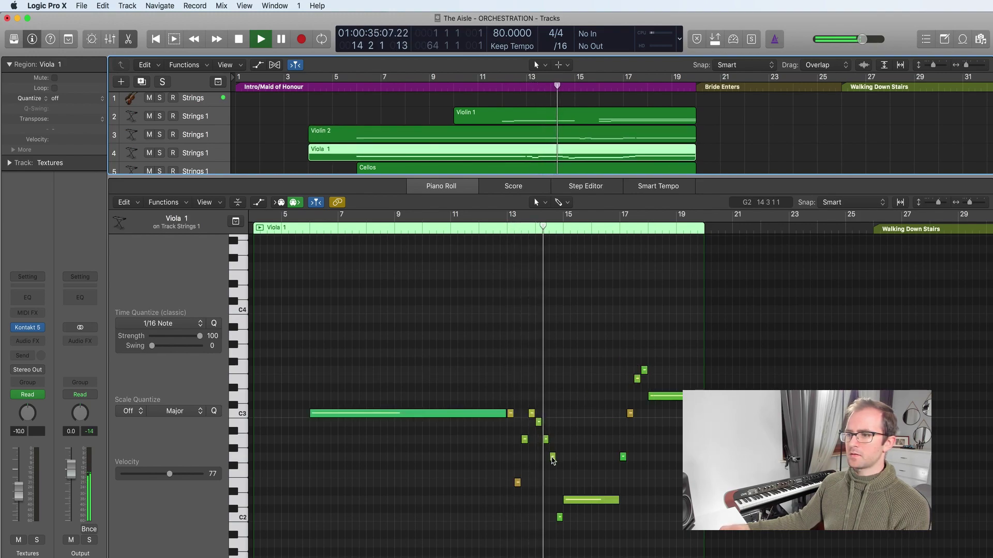
key(Up)
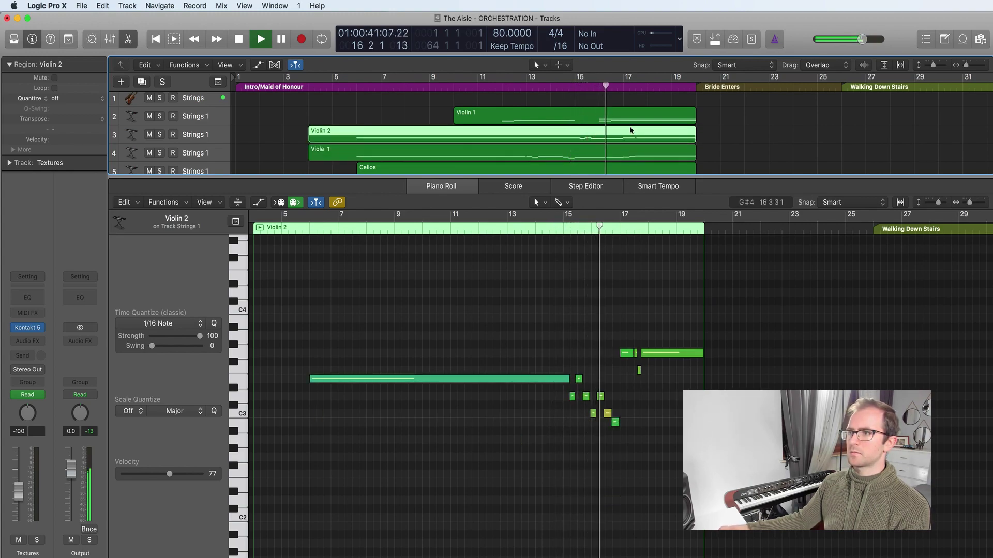
click(627, 122)
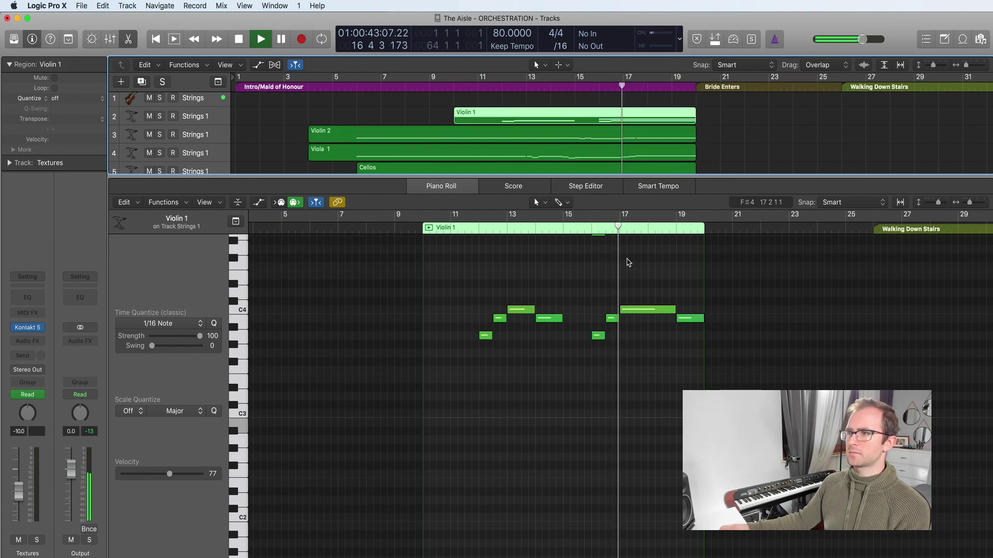
scroll(642, 127, down, 3)
click(641, 110)
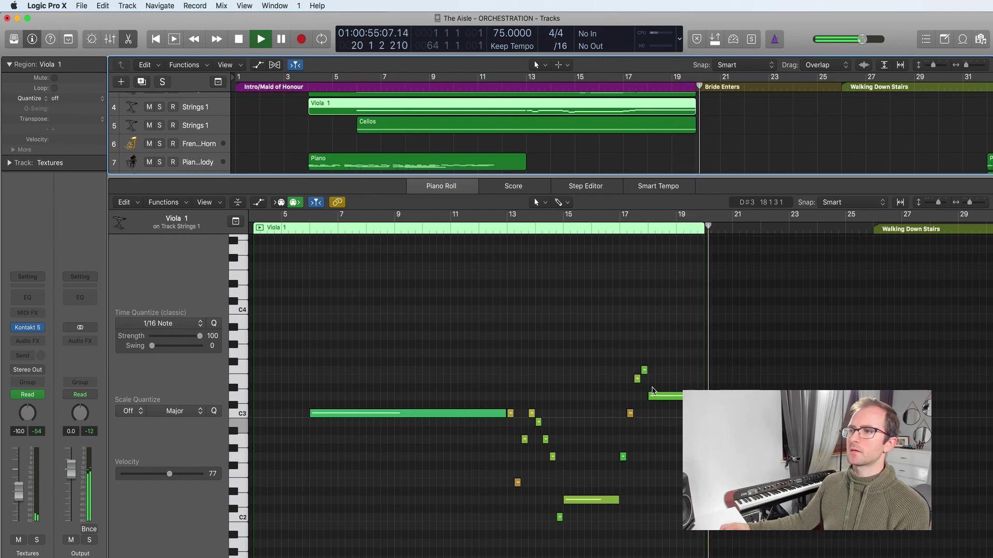
Stop playback around bar 20 and show the Violin 2 notes in the Piano Roll.
key(space)
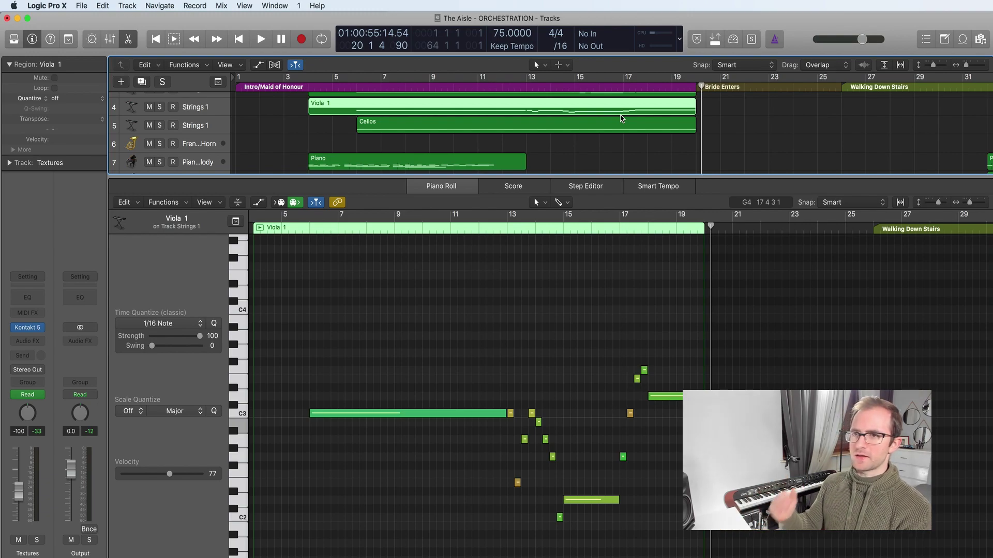
scroll(621, 118, up, 3)
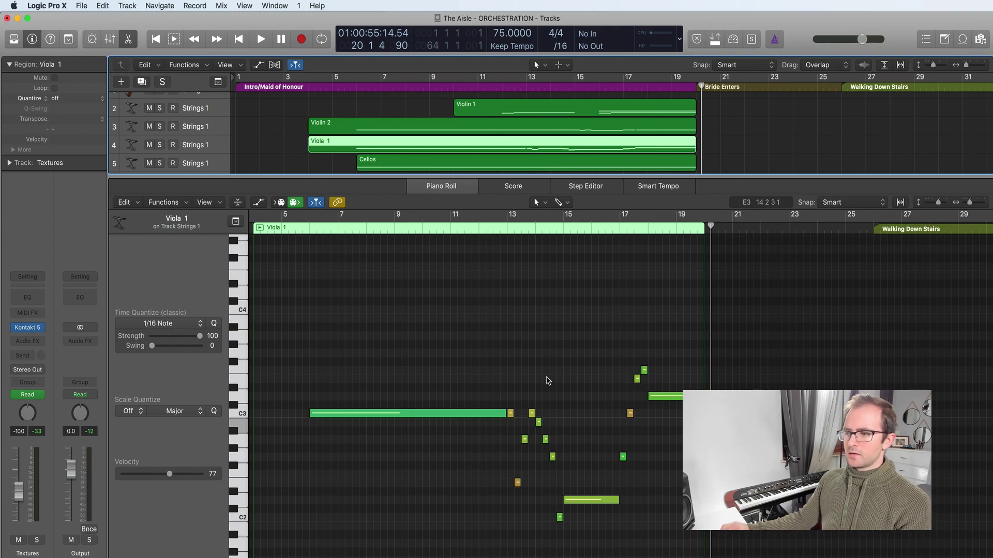
scroll(518, 149, down, 1)
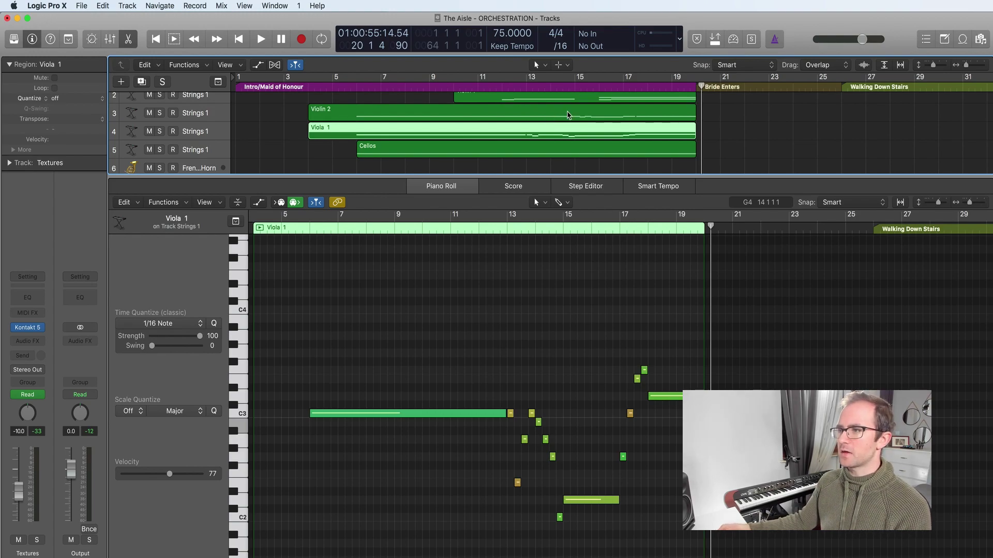
click(568, 115)
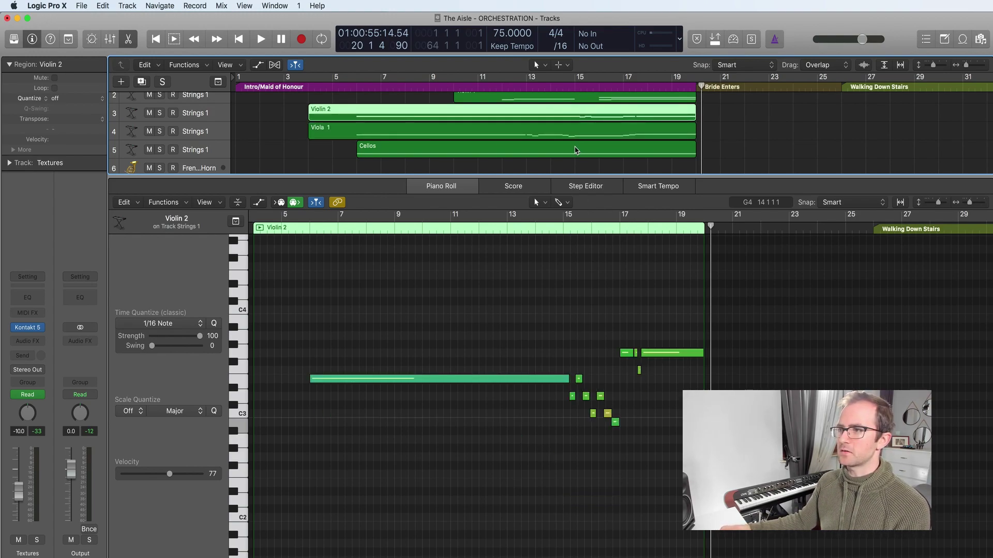
Select the Cellos region to view its long low note starting near bar 7.
click(576, 149)
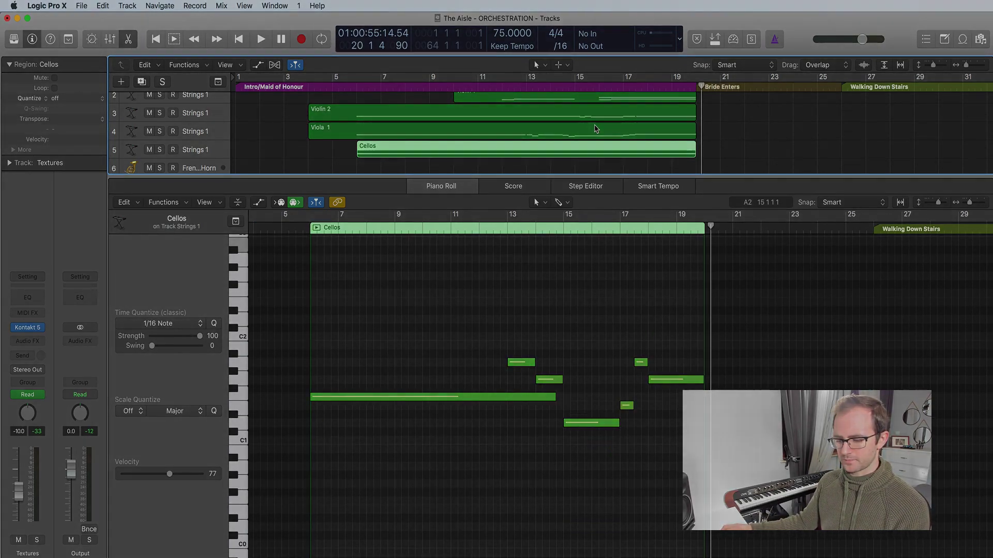